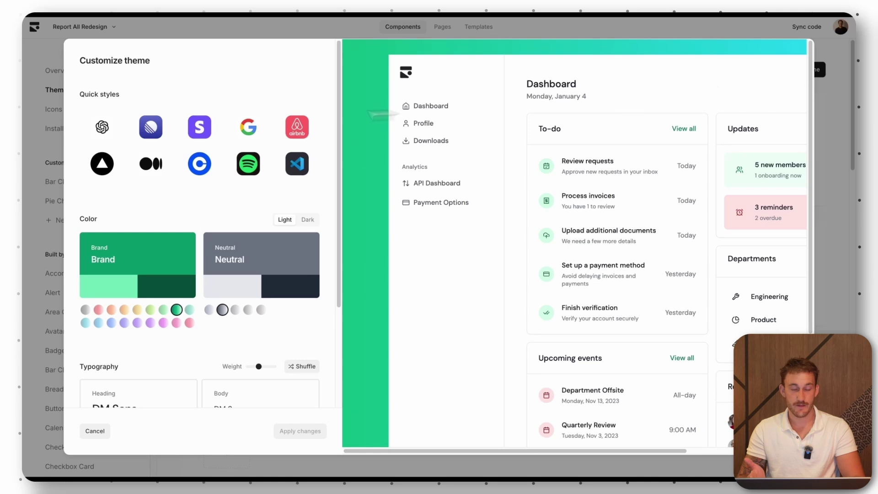
- Try the Violet quick style, then change the brand colour to Emerald
{"action": "scroll", "coordinate": [205, 132], "scroll_direction": "down", "scroll_amount": 1}
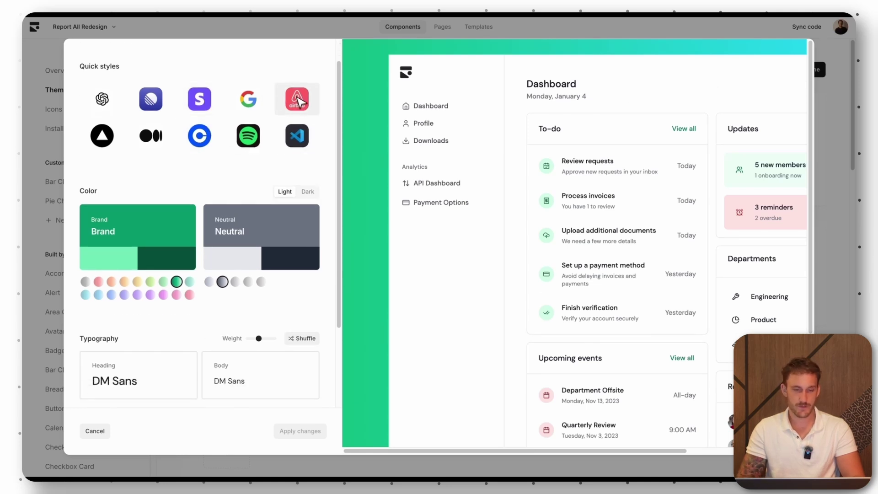
{"action": "scroll", "coordinate": [249, 110], "scroll_direction": "up", "scroll_amount": 1}
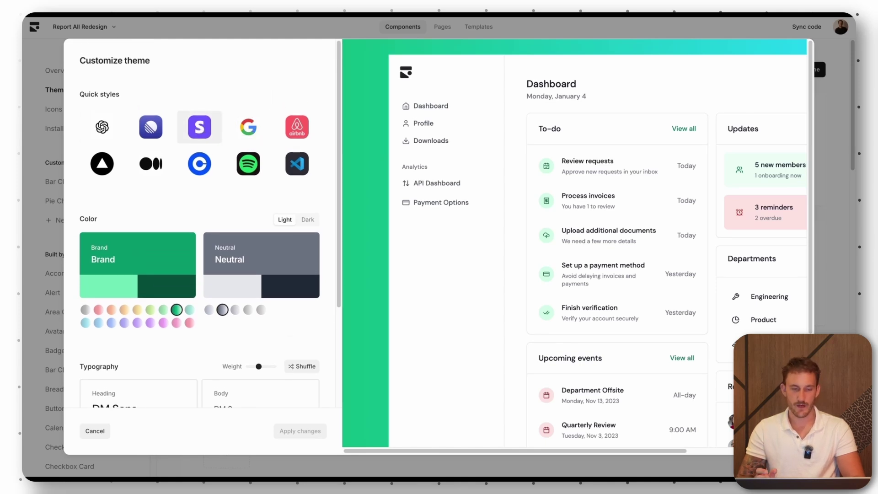
{"action": "left_click", "coordinate": [198, 130]}
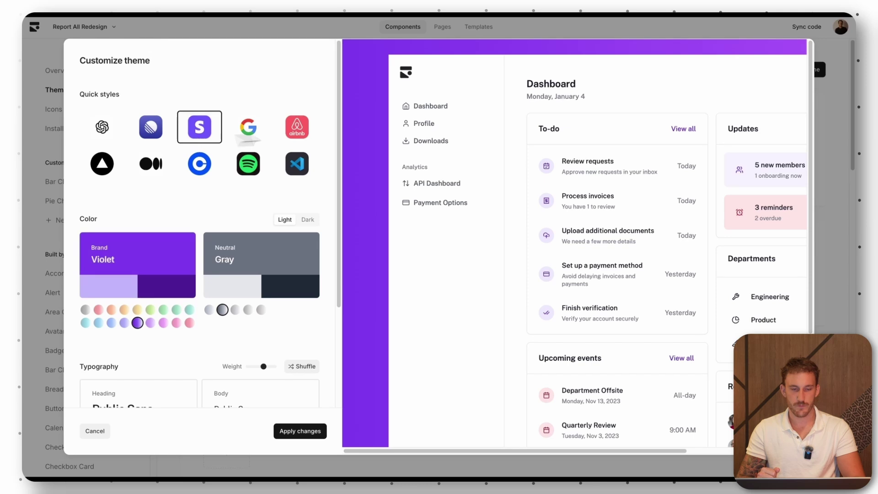
{"action": "scroll", "coordinate": [476, 128], "scroll_direction": "down", "scroll_amount": 1}
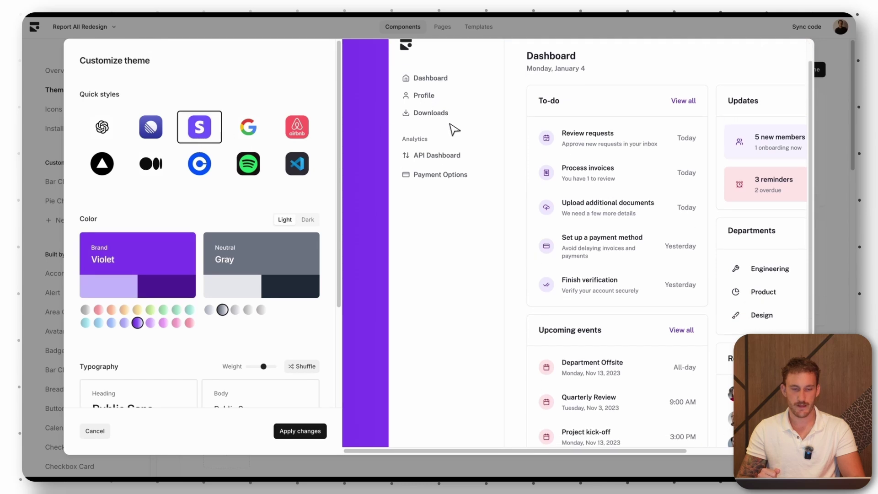
{"action": "left_click", "coordinate": [165, 311]}
{"action": "left_click", "coordinate": [189, 310]}
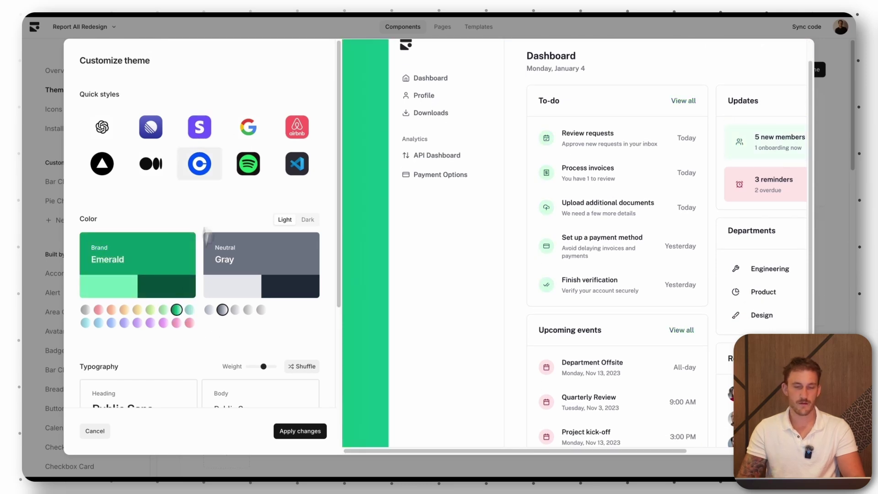
{"action": "scroll", "coordinate": [454, 179], "scroll_direction": "up", "scroll_amount": 1}
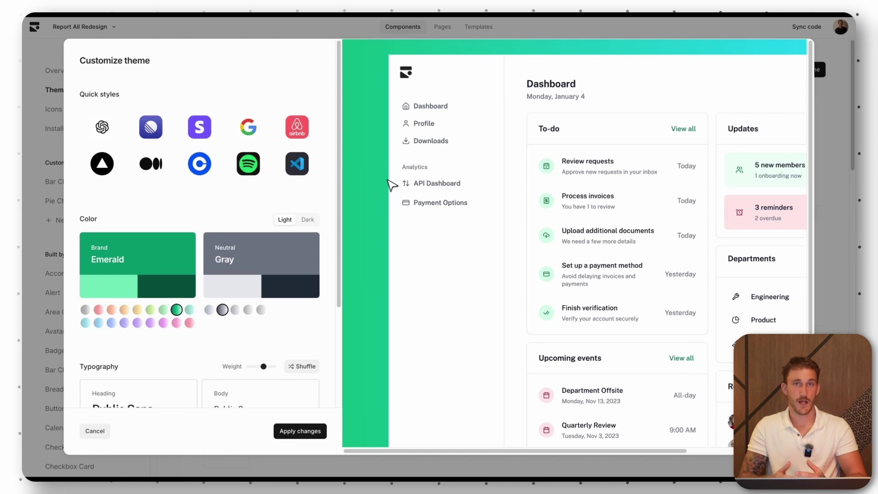
{"action": "scroll", "coordinate": [245, 182], "scroll_direction": "down", "scroll_amount": 1}
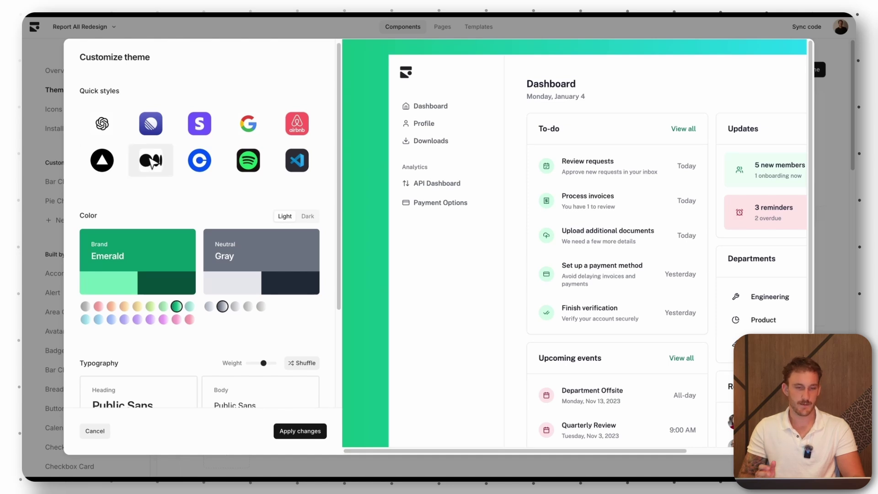
{"action": "scroll", "coordinate": [231, 157], "scroll_direction": "down", "scroll_amount": 3}
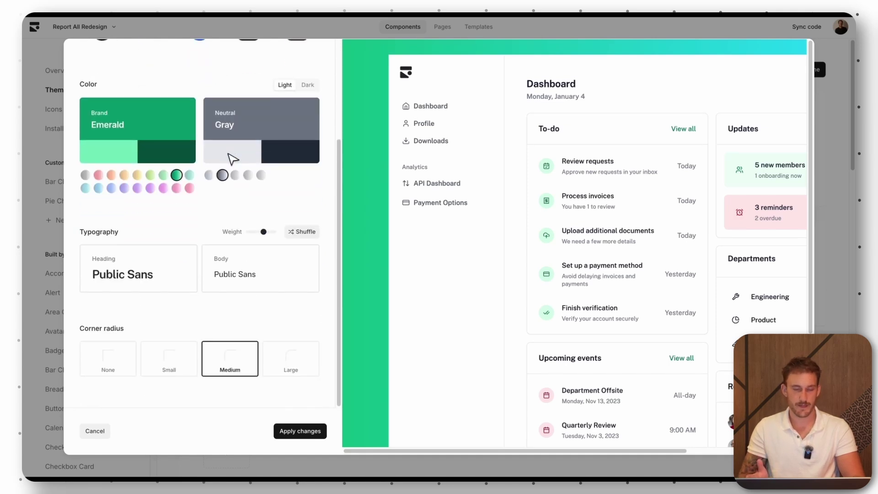
{"action": "scroll", "coordinate": [230, 158], "scroll_direction": "up", "scroll_amount": 3}
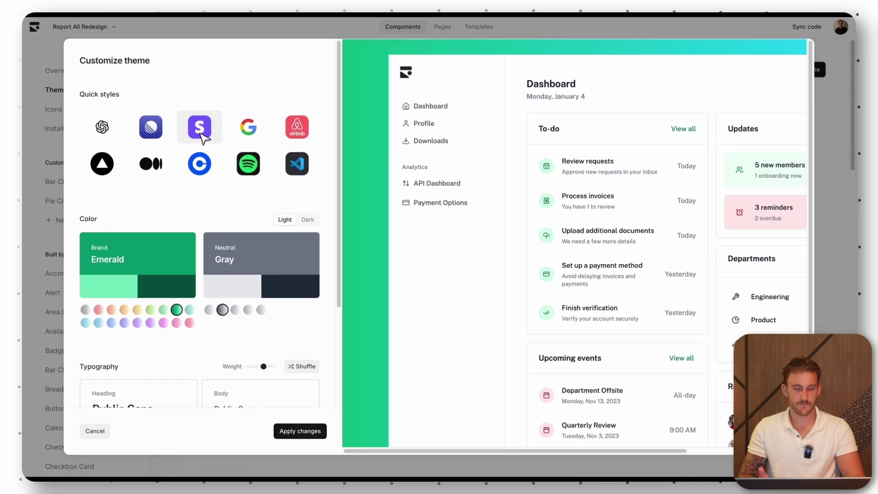
{"action": "scroll", "coordinate": [201, 142], "scroll_direction": "down", "scroll_amount": 3}
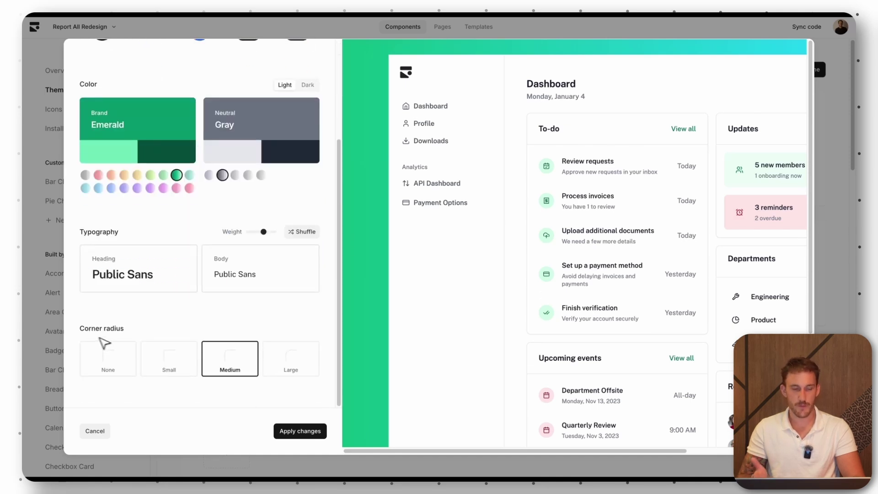
- Compare corner radii from none to large, settle on Medium, and apply the theme
{"action": "left_click", "coordinate": [102, 354]}
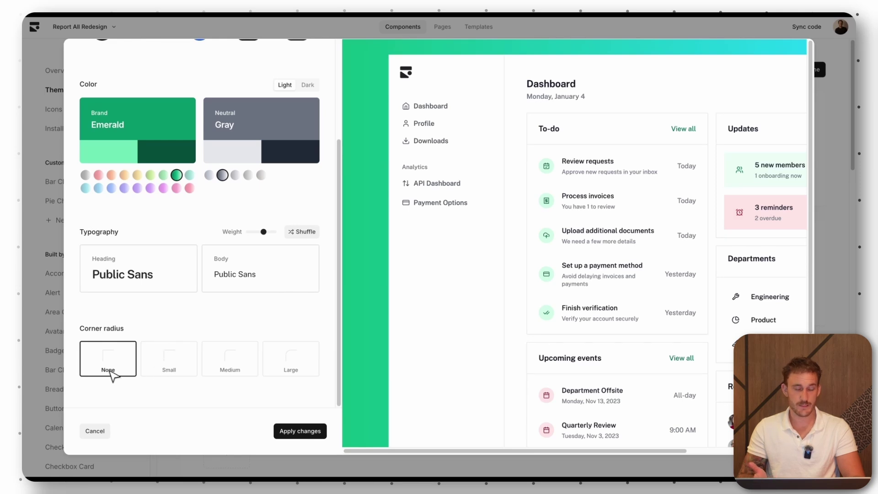
{"action": "left_click", "coordinate": [185, 365]}
{"action": "left_click", "coordinate": [231, 367]}
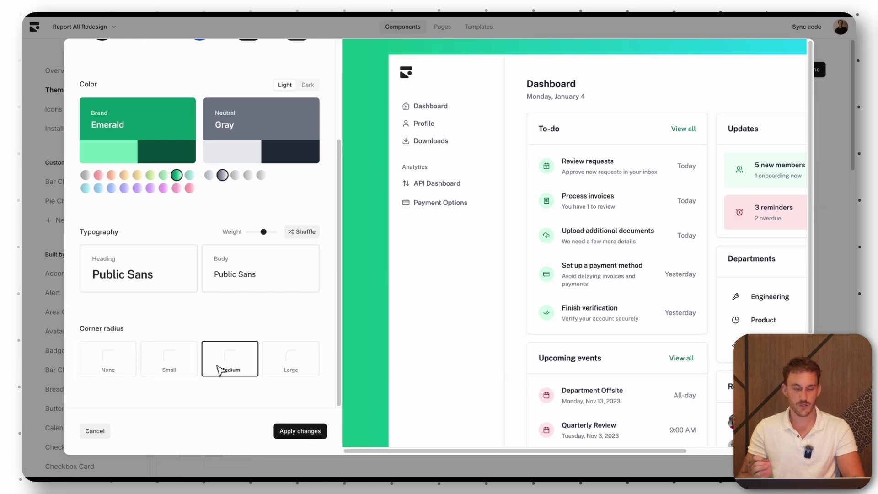
{"action": "left_click", "coordinate": [189, 364]}
{"action": "left_click", "coordinate": [293, 364]}
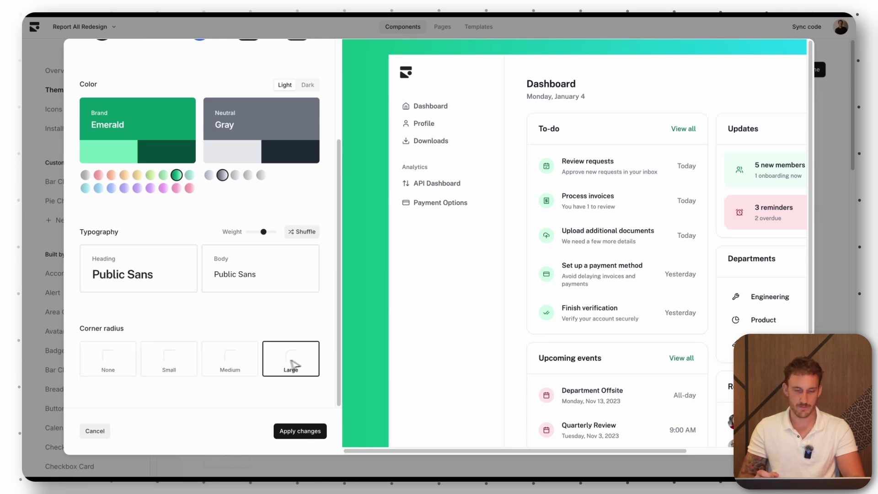
{"action": "left_click", "coordinate": [192, 364]}
{"action": "left_click", "coordinate": [232, 372]}
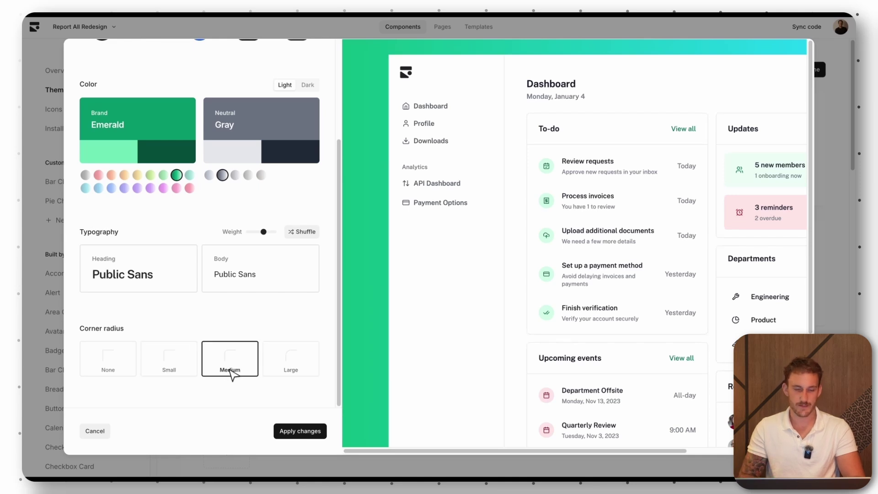
{"action": "left_click", "coordinate": [292, 431]}
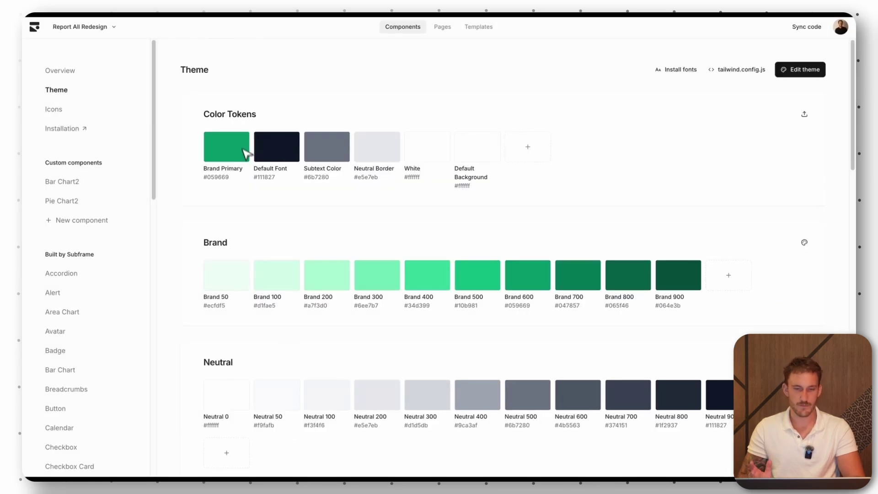
- Reopen theme customization, preview Dark then Light mode, and cancel without saving
{"action": "left_click", "coordinate": [790, 69]}
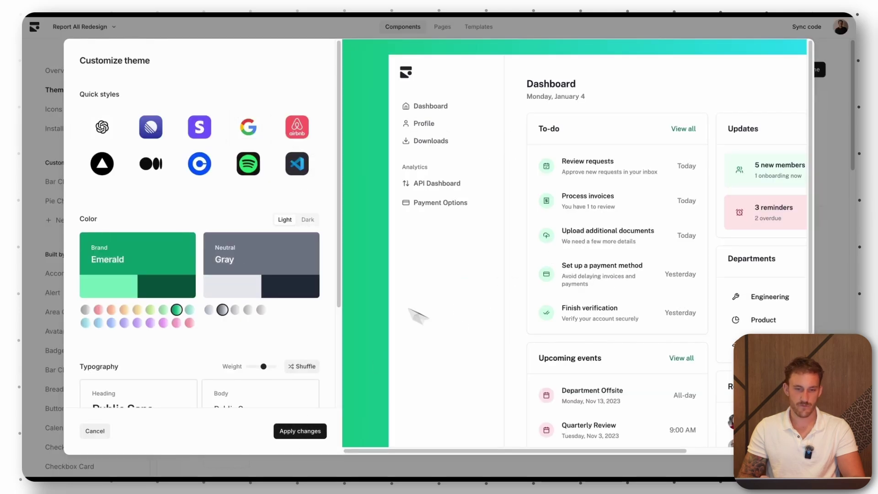
{"action": "left_click", "coordinate": [307, 219]}
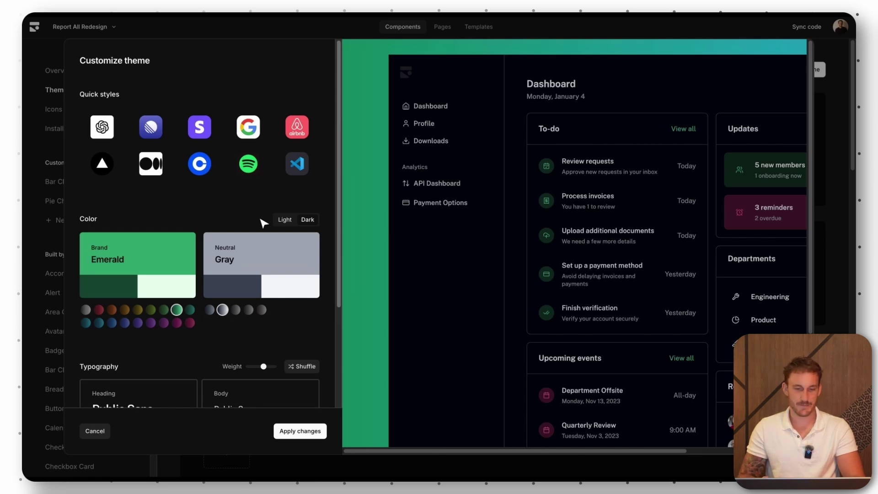
{"action": "left_click", "coordinate": [284, 220]}
{"action": "scroll", "coordinate": [284, 222], "scroll_direction": "down", "scroll_amount": 3}
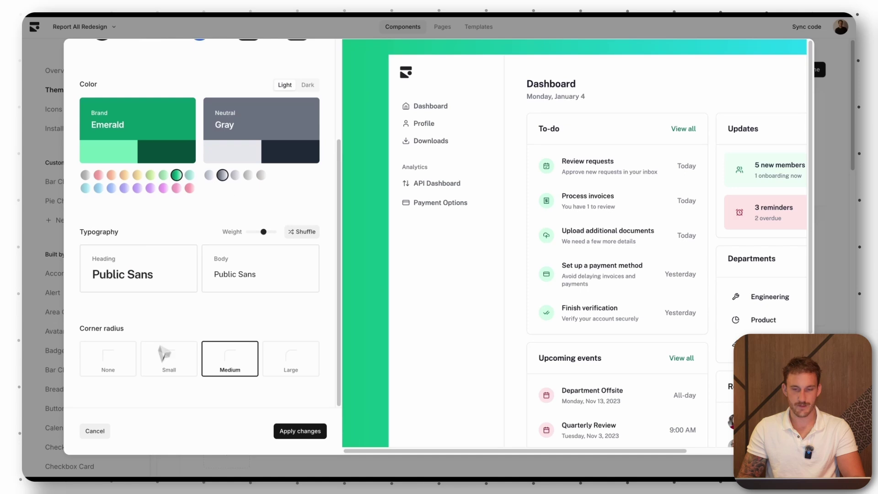
{"action": "left_click", "coordinate": [95, 430]}
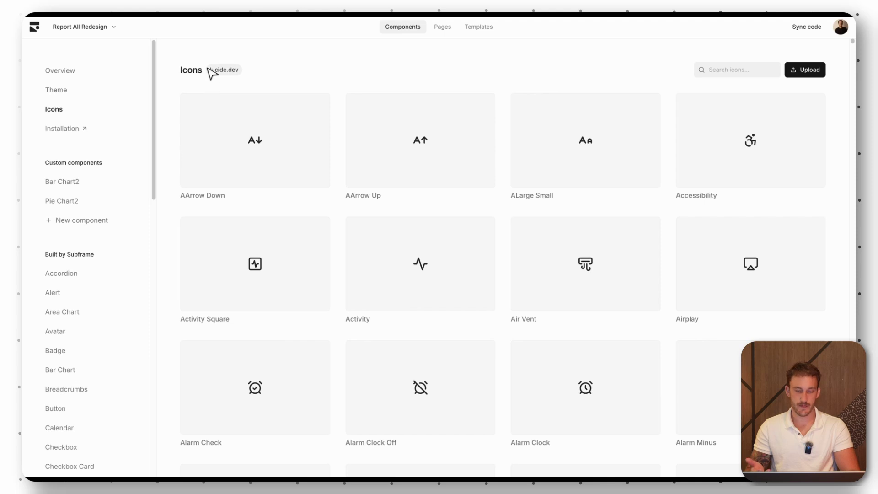
{"action": "scroll", "coordinate": [291, 123], "scroll_direction": "down", "scroll_amount": 20}
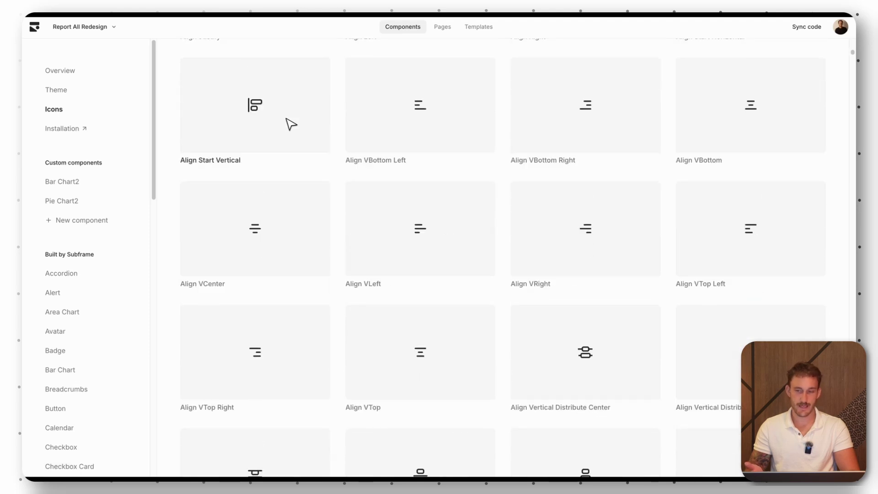
{"action": "scroll", "coordinate": [290, 123], "scroll_direction": "down", "scroll_amount": 20}
{"action": "scroll", "coordinate": [855, 89], "scroll_direction": "down", "scroll_amount": 8}
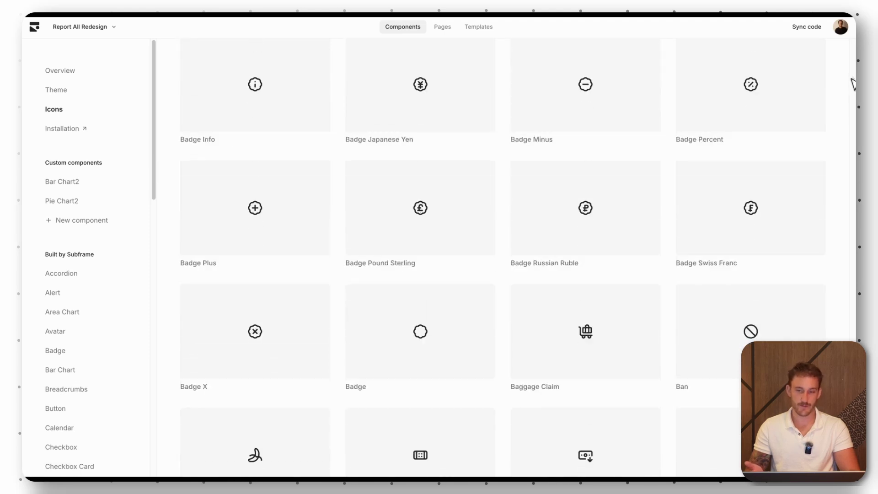
{"action": "scroll", "coordinate": [853, 84], "scroll_direction": "down", "scroll_amount": 20}
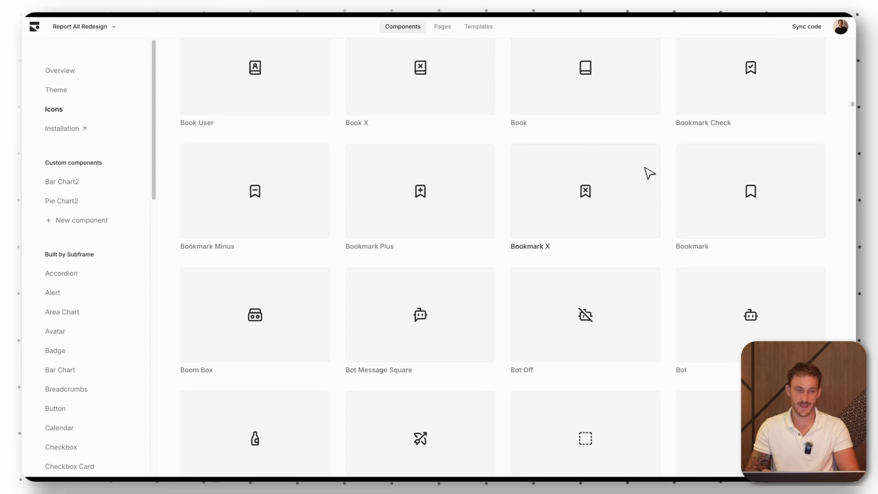
{"action": "left_click", "coordinate": [59, 129]}
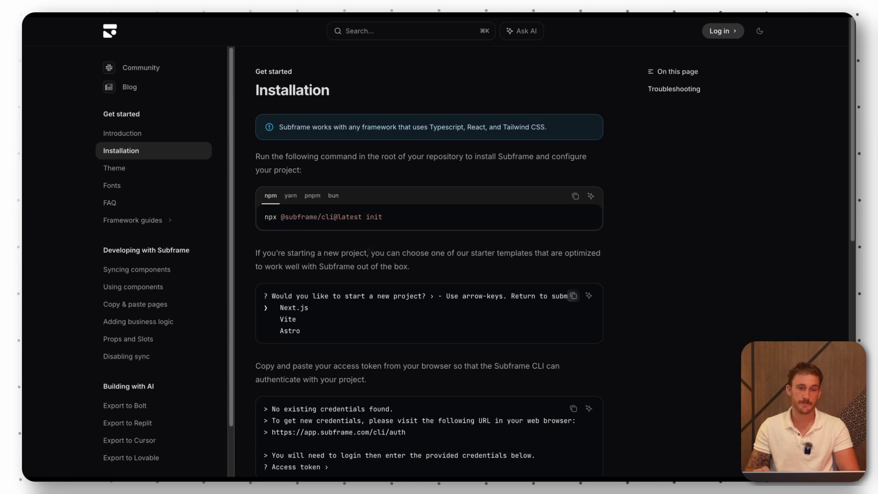
{"action": "key", "text": "super+w"}
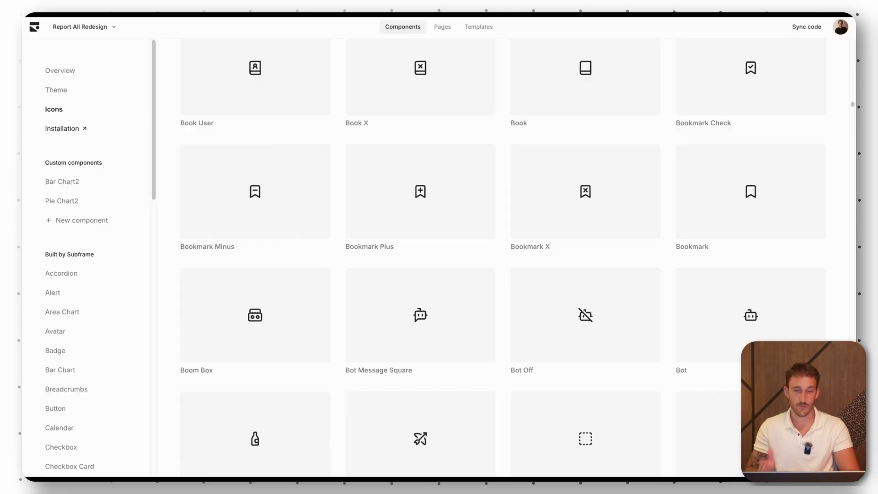
{"action": "scroll", "coordinate": [348, 132], "scroll_direction": "up", "scroll_amount": 15}
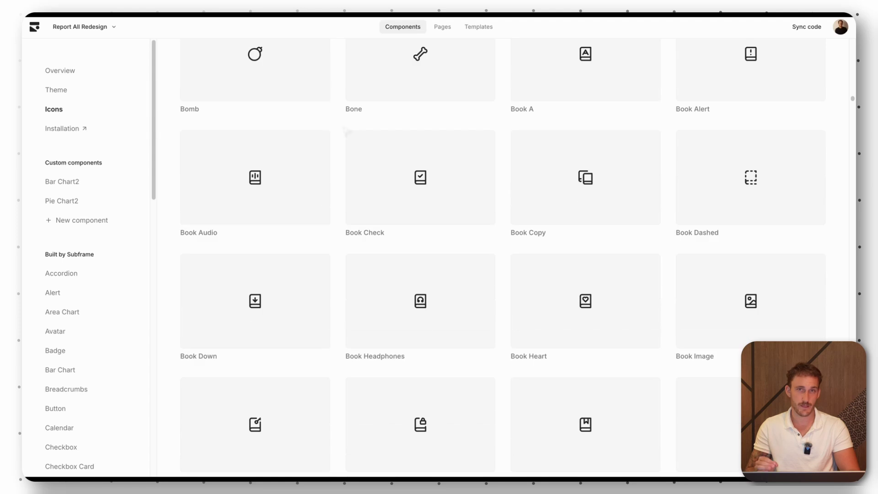
{"action": "scroll", "coordinate": [344, 184], "scroll_direction": "up", "scroll_amount": 10}
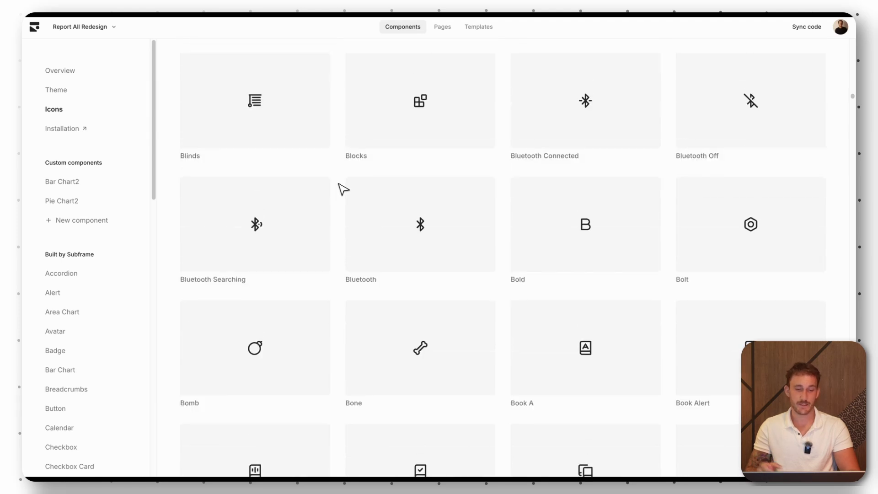
{"action": "scroll", "coordinate": [502, 256], "scroll_direction": "up", "scroll_amount": 12}
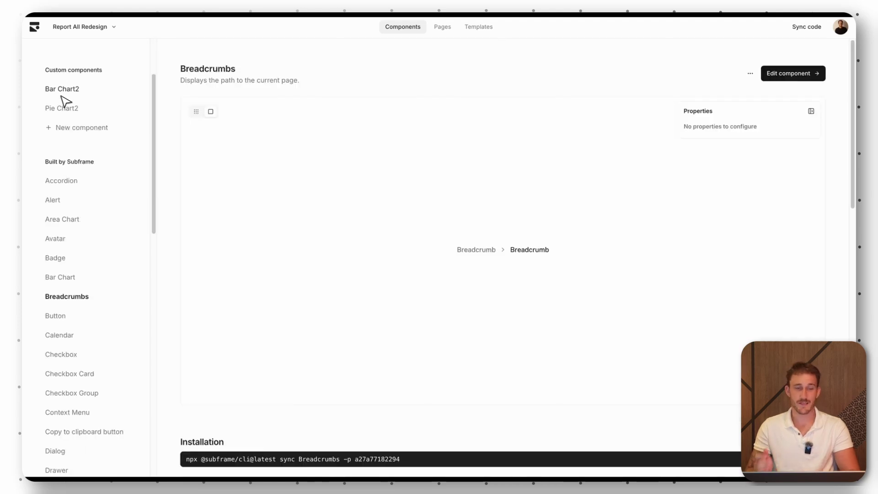
- Open the Dialog component page to see its modal preview and npx sync install command
{"action": "scroll", "coordinate": [57, 147], "scroll_direction": "down", "scroll_amount": 2}
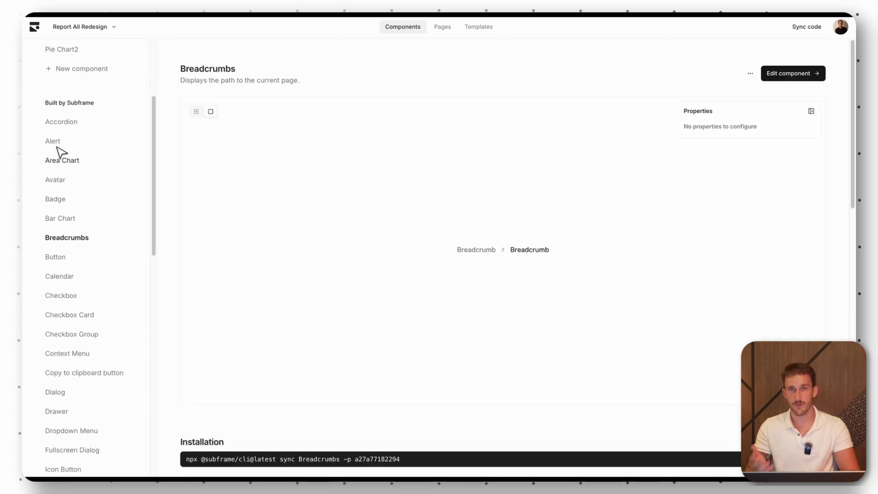
{"action": "scroll", "coordinate": [65, 158], "scroll_direction": "down", "scroll_amount": 1}
{"action": "scroll", "coordinate": [60, 107], "scroll_direction": "down", "scroll_amount": 1}
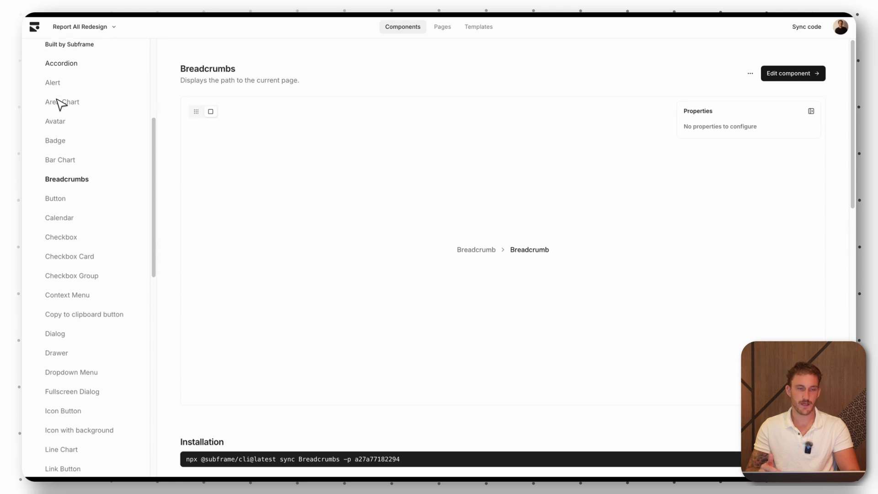
{"action": "scroll", "coordinate": [58, 99], "scroll_direction": "down", "scroll_amount": 4}
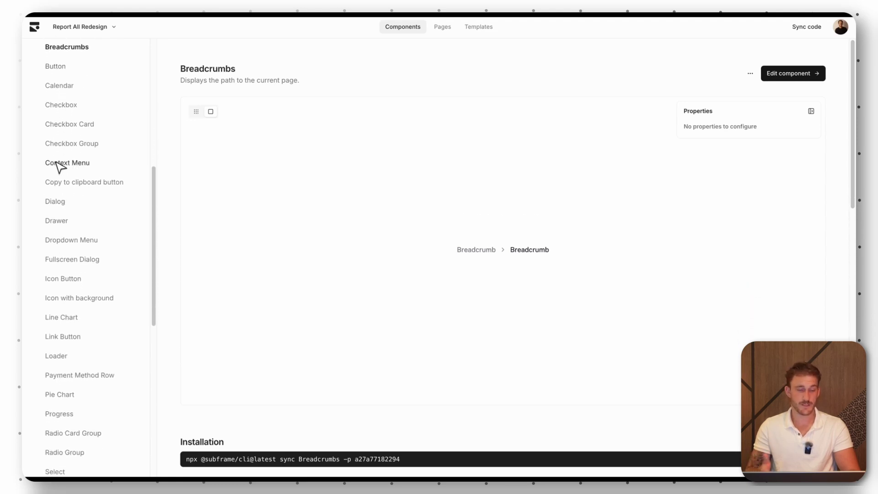
{"action": "left_click", "coordinate": [63, 201]}
{"action": "scroll", "coordinate": [63, 201], "scroll_direction": "up", "scroll_amount": 10}
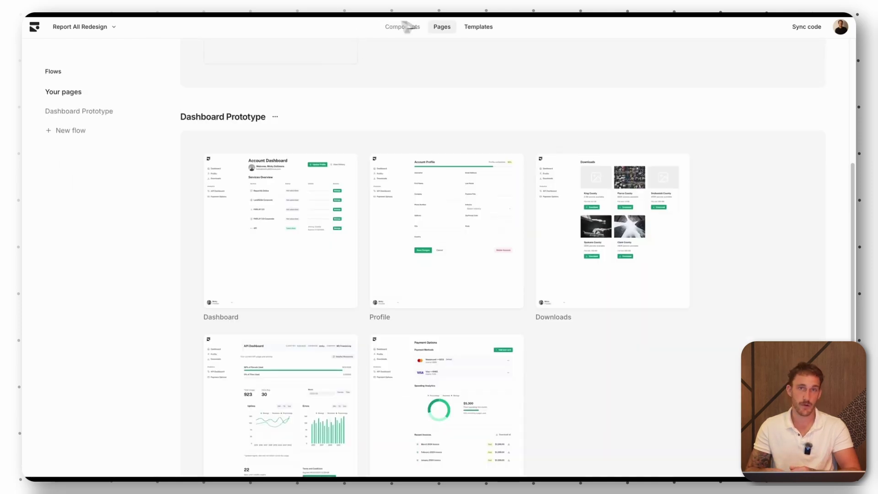
- Browse the Templates gallery, including Crypto dashboard, Marketplace listing detail and Bold pricing page
{"action": "left_click", "coordinate": [475, 27]}
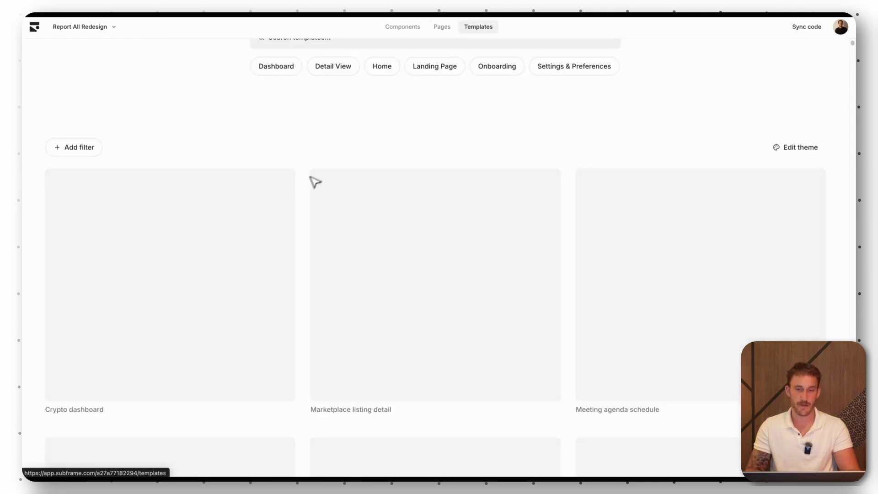
{"action": "scroll", "coordinate": [315, 182], "scroll_direction": "up", "scroll_amount": 5}
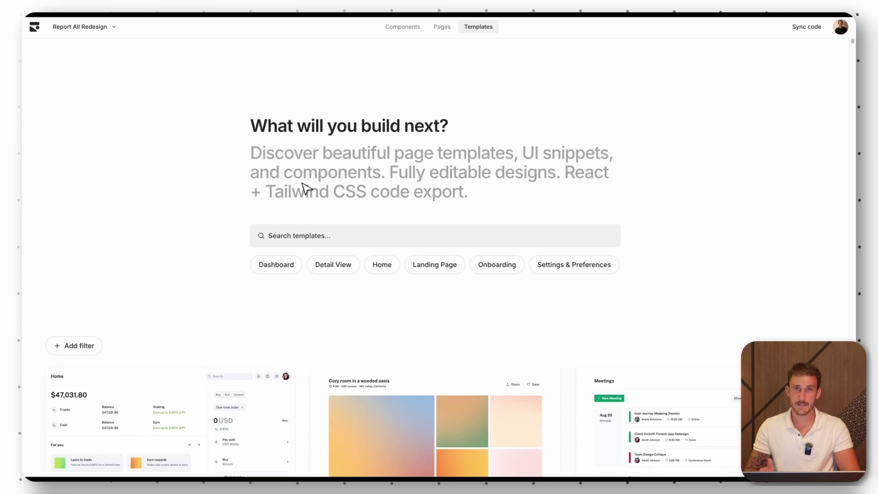
{"action": "scroll", "coordinate": [304, 188], "scroll_direction": "down", "scroll_amount": 5}
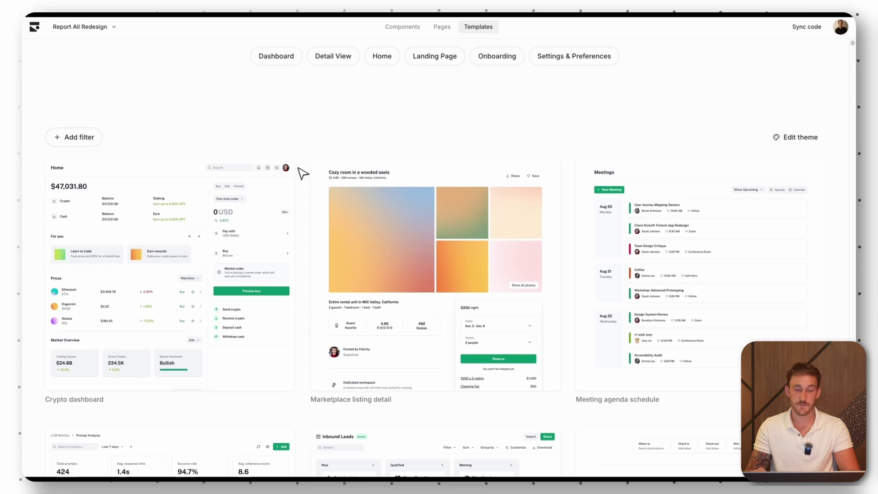
{"action": "scroll", "coordinate": [302, 173], "scroll_direction": "down", "scroll_amount": 3}
{"action": "scroll", "coordinate": [302, 173], "scroll_direction": "up", "scroll_amount": 1}
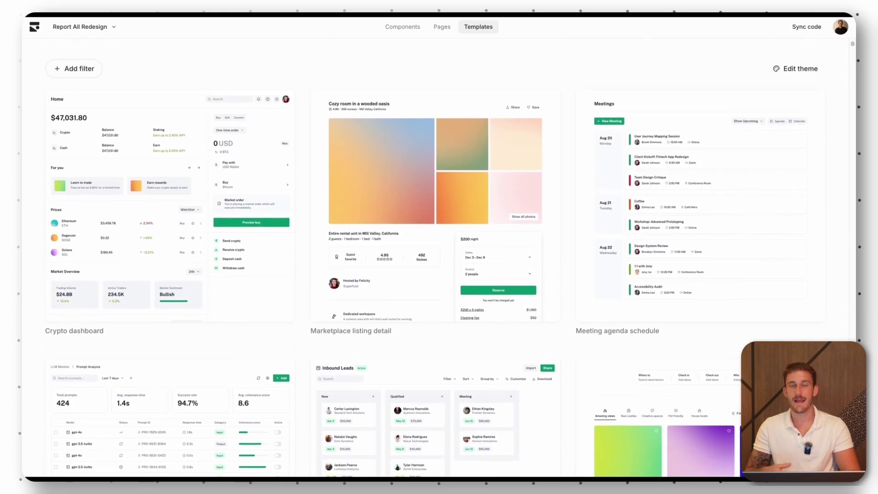
{"action": "scroll", "coordinate": [301, 173], "scroll_direction": "down", "scroll_amount": 2}
{"action": "scroll", "coordinate": [302, 173], "scroll_direction": "up", "scroll_amount": 5}
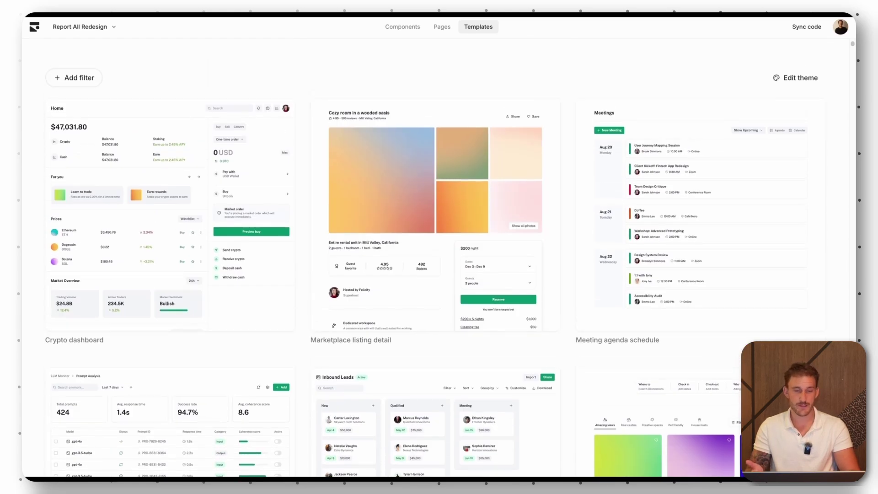
{"action": "scroll", "coordinate": [323, 109], "scroll_direction": "down", "scroll_amount": 15}
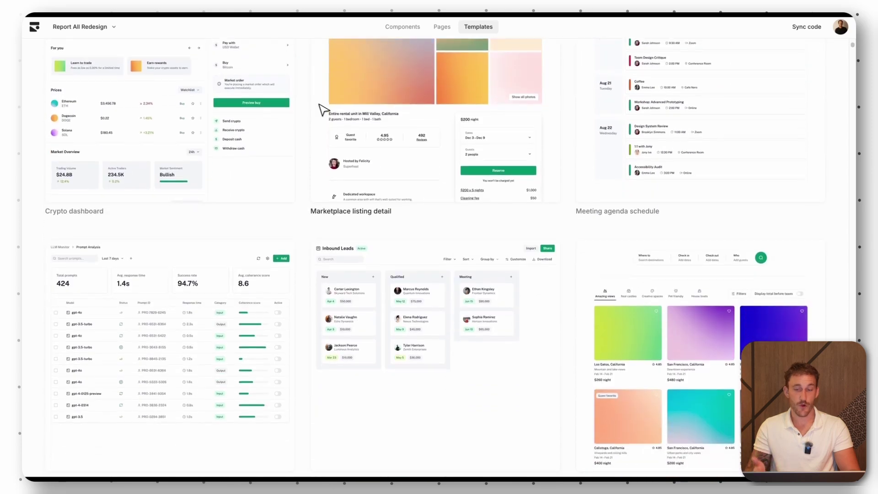
{"action": "scroll", "coordinate": [323, 109], "scroll_direction": "down", "scroll_amount": 20}
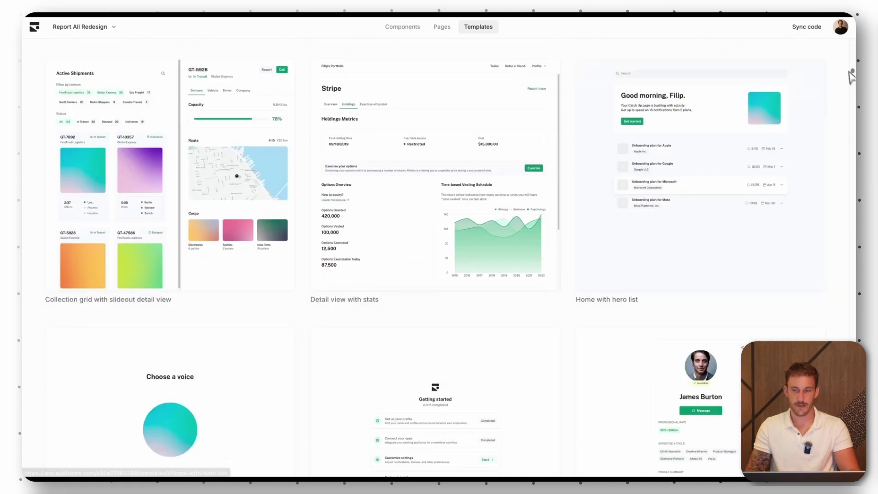
{"action": "scroll", "coordinate": [439, 246], "scroll_direction": "up", "scroll_amount": 10}
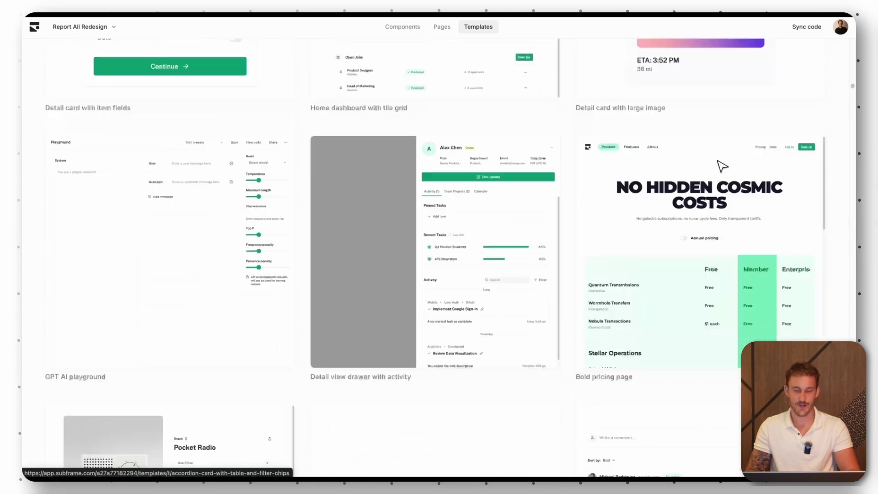
{"action": "scroll", "coordinate": [721, 166], "scroll_direction": "up", "scroll_amount": 10}
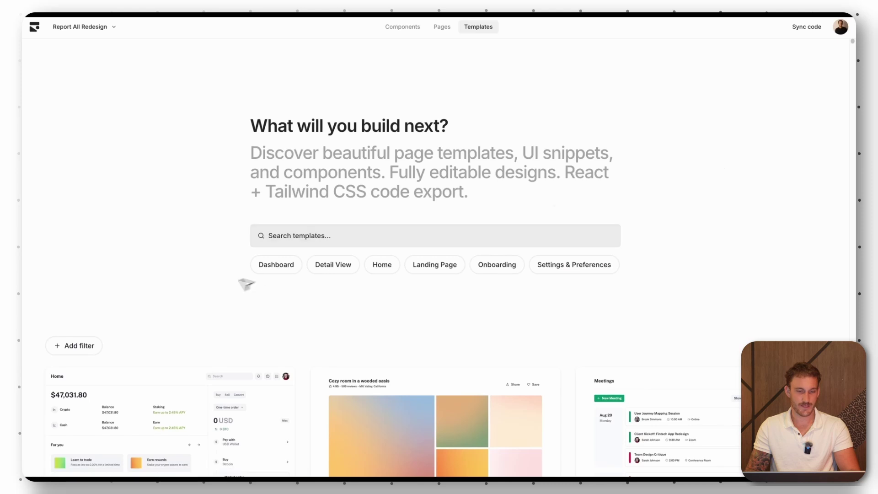
- Search the templates for 'daash' and browse the Dashboard category results
{"action": "left_click", "coordinate": [321, 229]}
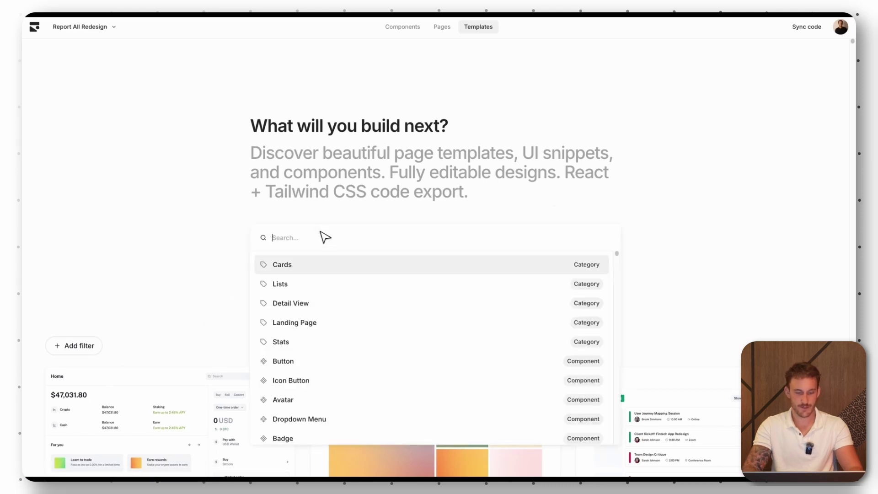
{"action": "type", "text": "daash"}
{"action": "key", "text": "Return"}
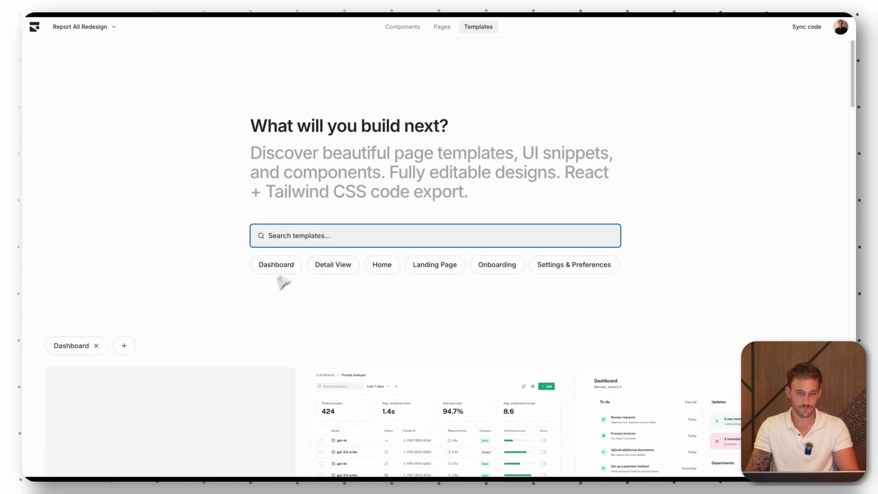
{"action": "scroll", "coordinate": [246, 312], "scroll_direction": "down", "scroll_amount": 5}
{"action": "scroll", "coordinate": [247, 314], "scroll_direction": "down", "scroll_amount": 10}
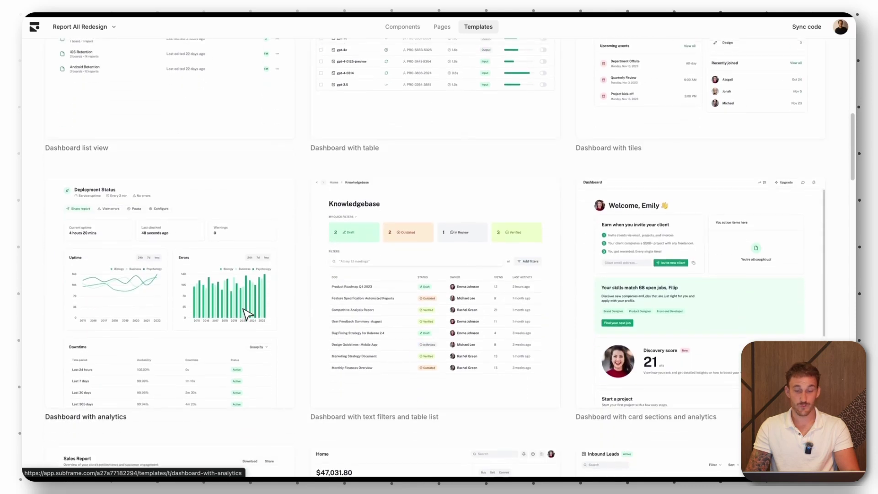
{"action": "scroll", "coordinate": [340, 334], "scroll_direction": "down", "scroll_amount": 15}
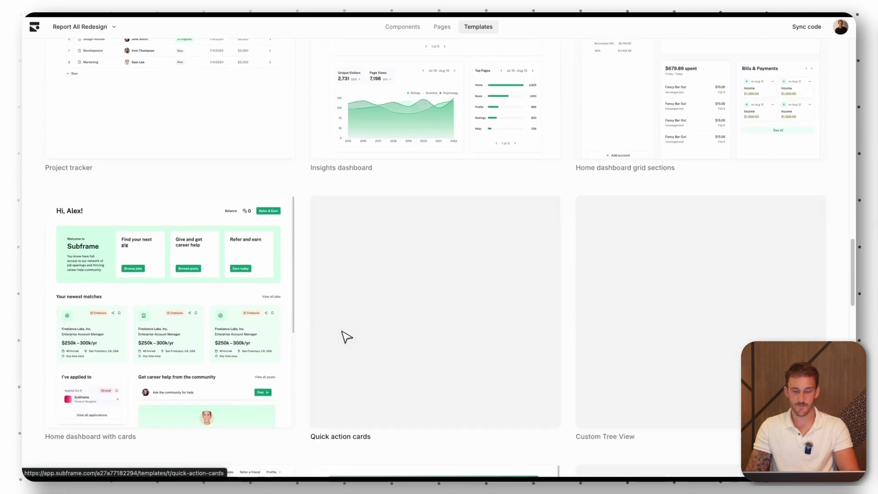
{"action": "scroll", "coordinate": [346, 337], "scroll_direction": "down", "scroll_amount": 20}
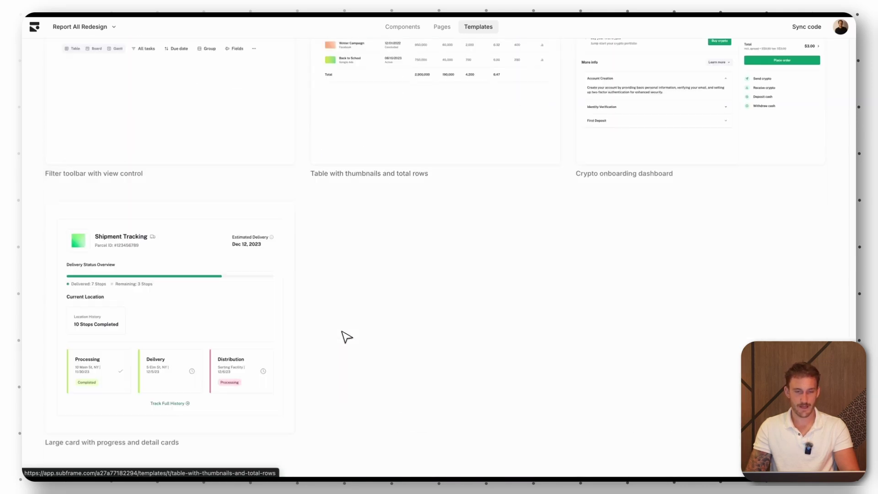
- Return to Components and open the Theme page showing Brand Primary #059669
{"action": "left_click", "coordinate": [410, 28]}
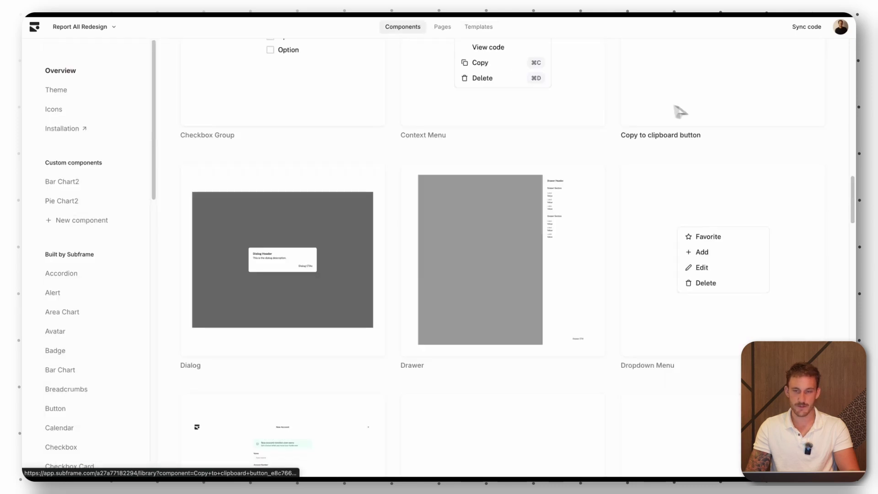
{"action": "scroll", "coordinate": [620, 206], "scroll_direction": "up", "scroll_amount": 15}
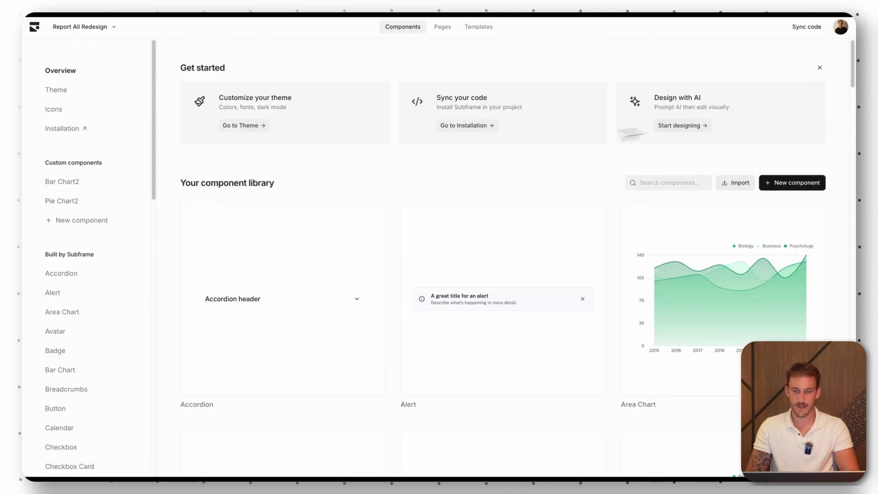
{"action": "left_click", "coordinate": [244, 125]}
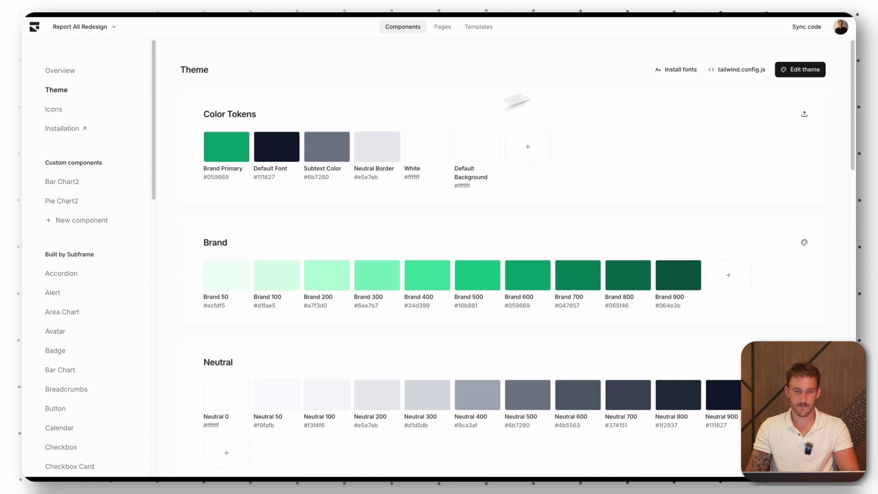
- Apply the Airbnb quick style so Brand Primary becomes rose #e11d48
{"action": "left_click", "coordinate": [801, 70]}
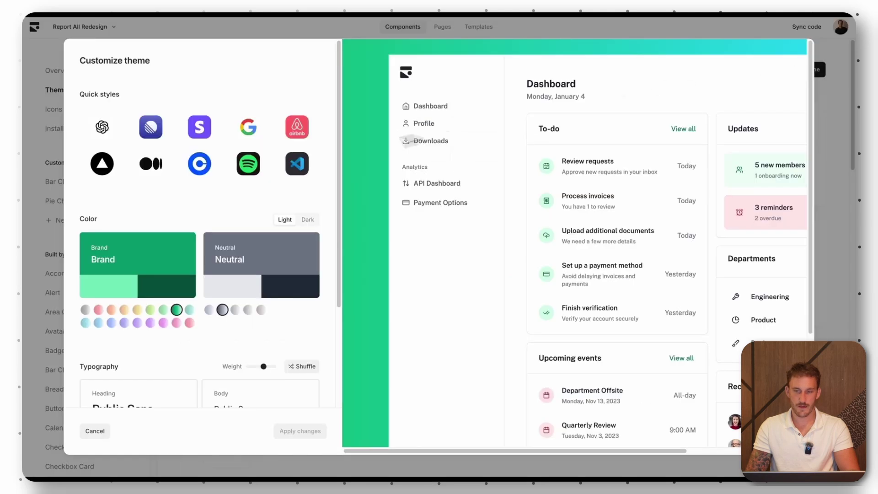
{"action": "left_click", "coordinate": [293, 137]}
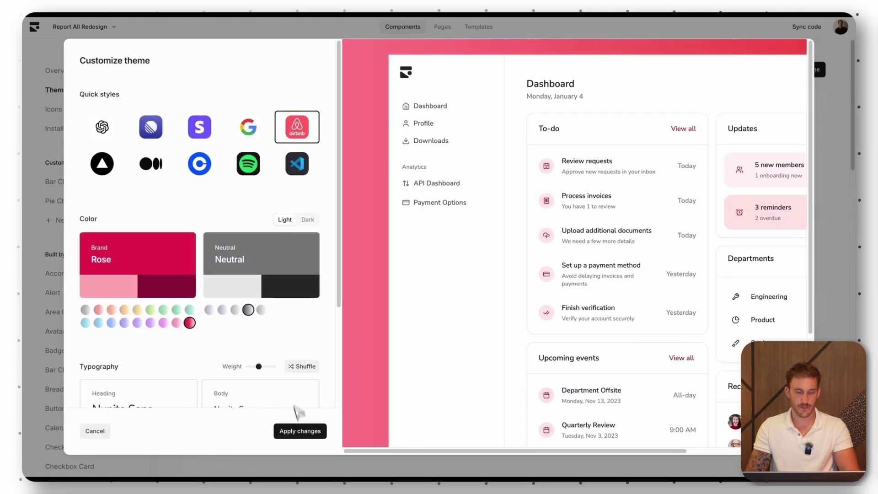
{"action": "left_click", "coordinate": [316, 430]}
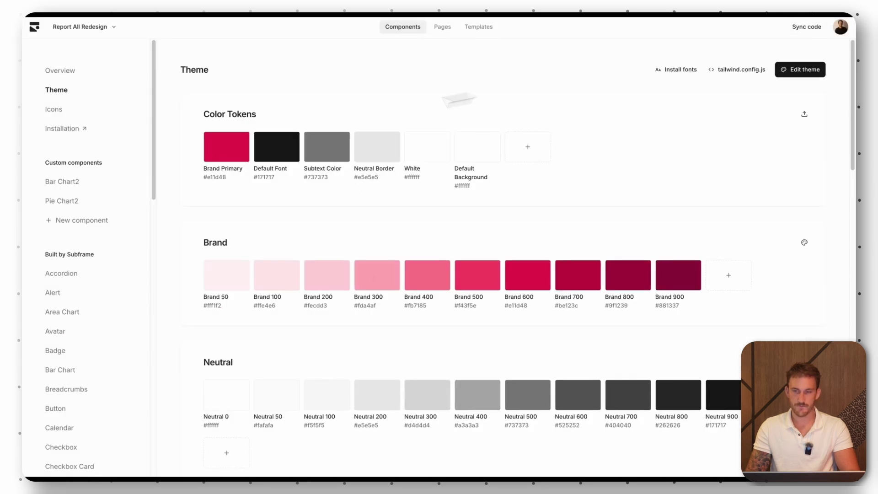
- Browse the Templates gallery in rose, e.g. Modern home page and Modern pricing page
{"action": "left_click", "coordinate": [478, 27]}
{"action": "scroll", "coordinate": [372, 255], "scroll_direction": "down", "scroll_amount": 10}
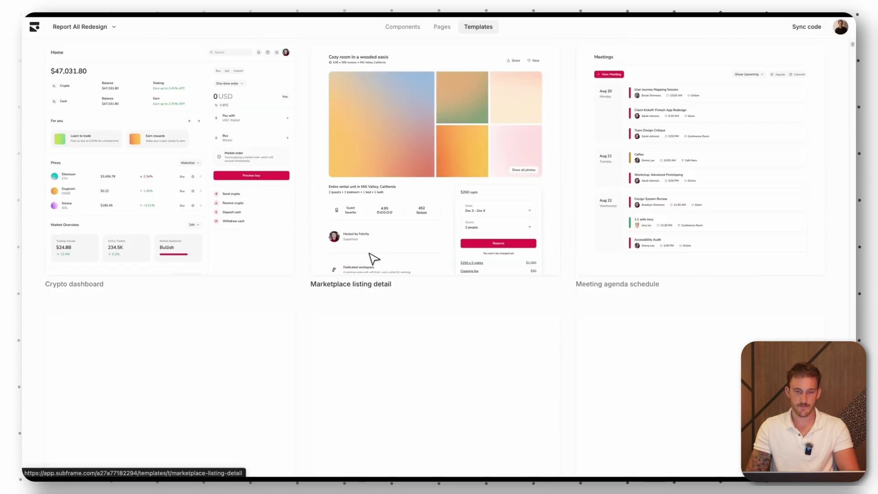
{"action": "scroll", "coordinate": [373, 258], "scroll_direction": "down", "scroll_amount": 8}
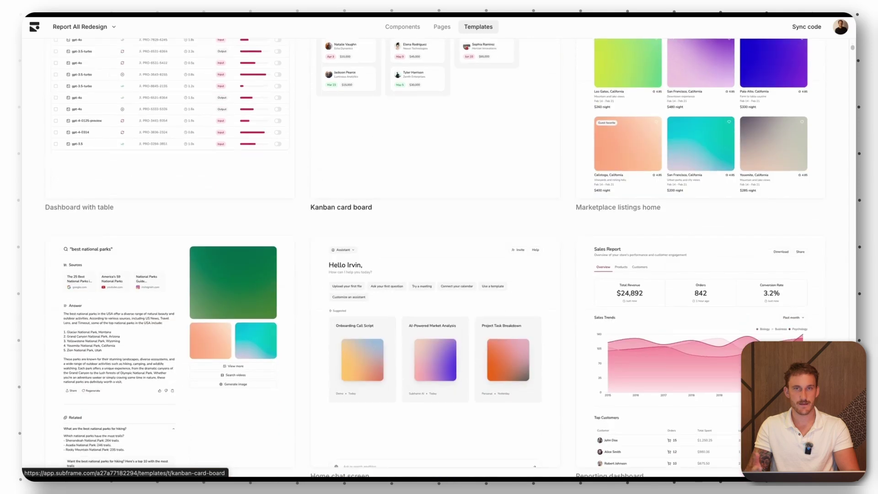
{"action": "scroll", "coordinate": [372, 258], "scroll_direction": "down", "scroll_amount": 3}
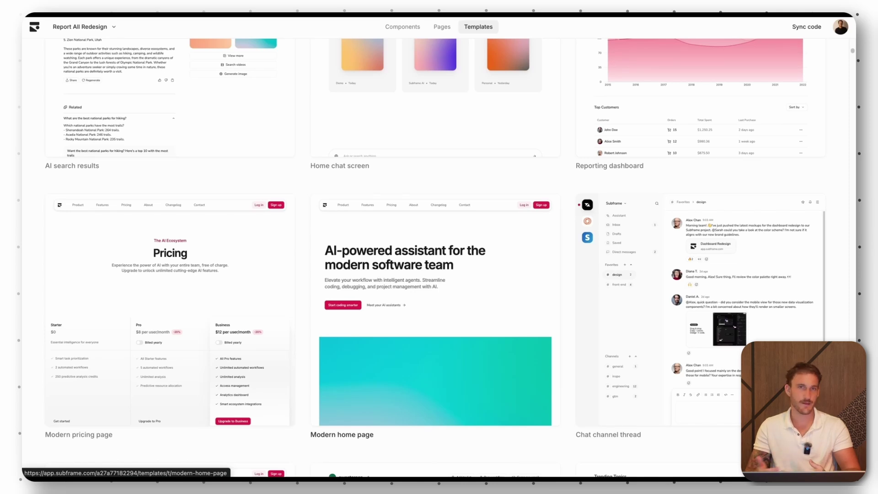
{"action": "scroll", "coordinate": [373, 256], "scroll_direction": "down", "scroll_amount": 4}
{"action": "scroll", "coordinate": [373, 256], "scroll_direction": "up", "scroll_amount": 11}
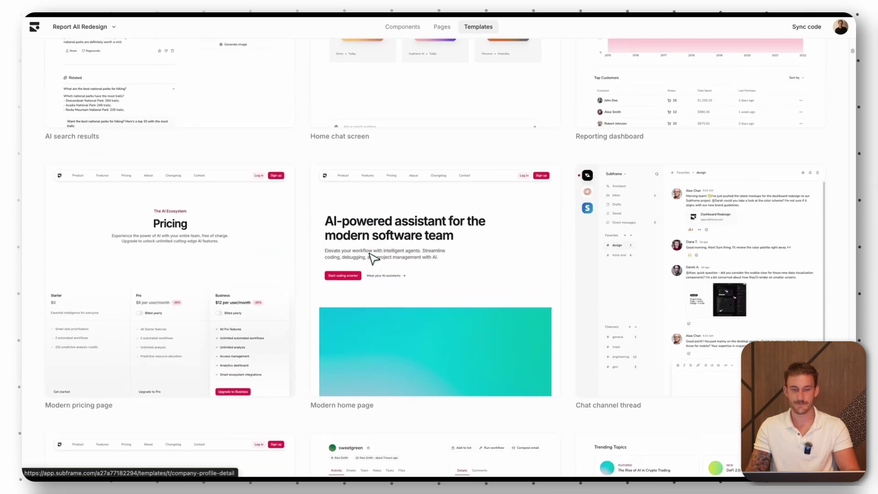
{"action": "scroll", "coordinate": [372, 259], "scroll_direction": "down", "scroll_amount": 9}
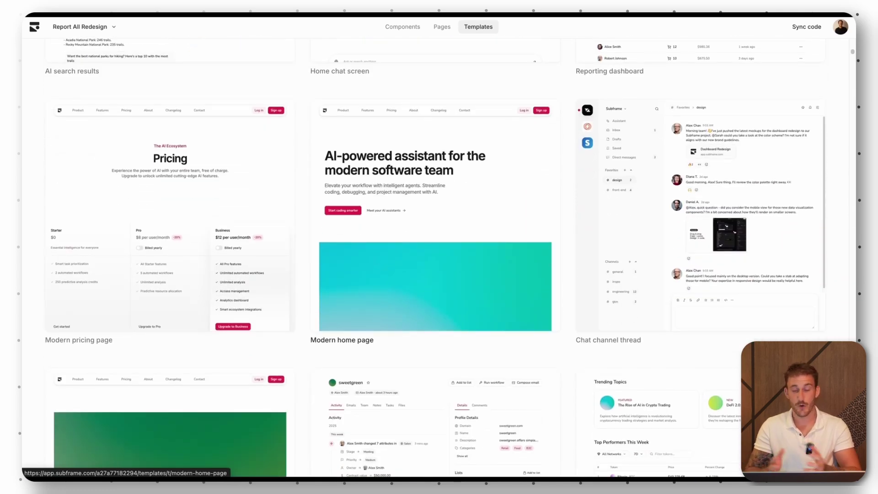
{"action": "scroll", "coordinate": [374, 254], "scroll_direction": "down", "scroll_amount": 6}
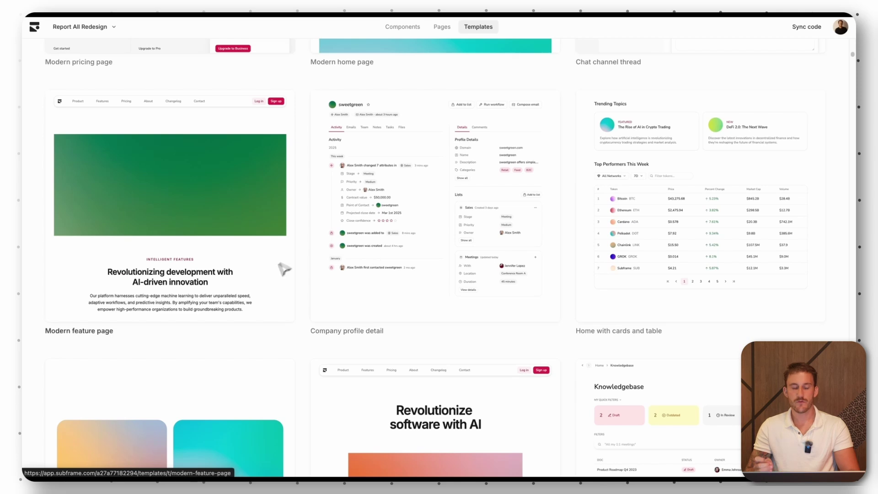
{"action": "scroll", "coordinate": [275, 274], "scroll_direction": "up", "scroll_amount": 4}
{"action": "scroll", "coordinate": [269, 286], "scroll_direction": "up", "scroll_amount": 3}
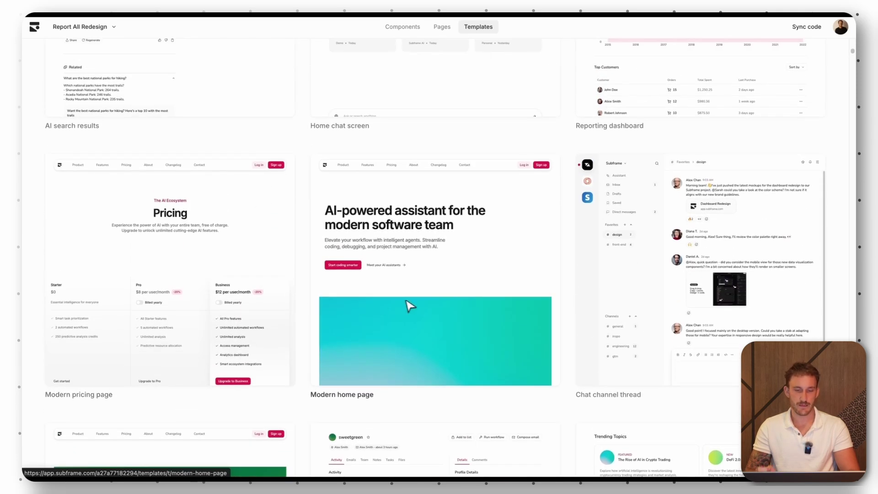
{"action": "scroll", "coordinate": [416, 304], "scroll_direction": "down", "scroll_amount": 1}
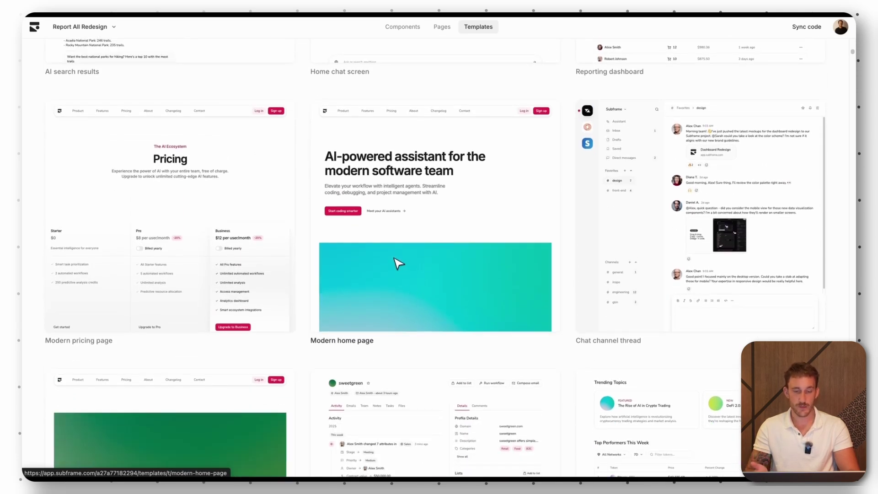
- Preview the Modern home page template, close it, and scroll further through the Templates grid
{"action": "left_click", "coordinate": [398, 264]}
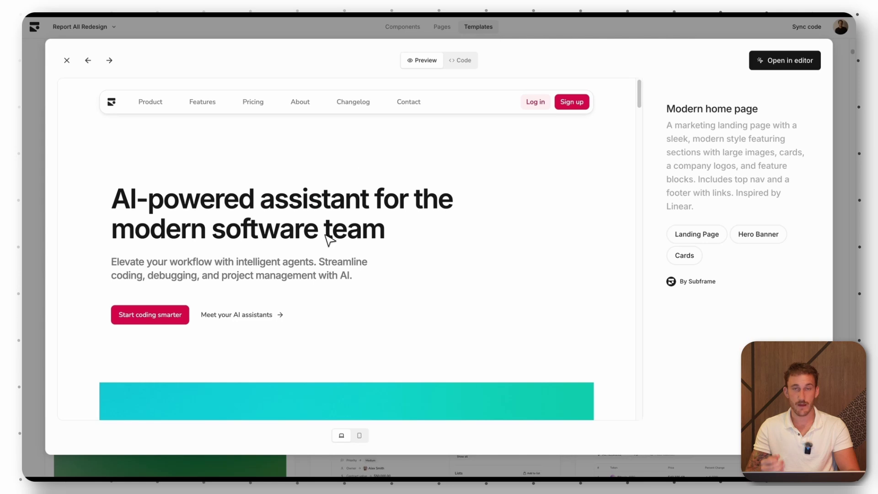
{"action": "scroll", "coordinate": [328, 238], "scroll_direction": "down", "scroll_amount": 20}
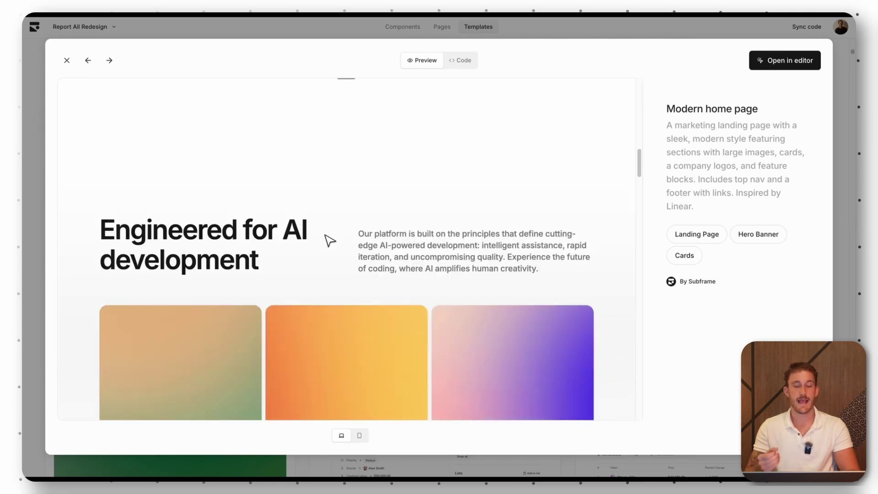
{"action": "scroll", "coordinate": [328, 239], "scroll_direction": "down", "scroll_amount": 10}
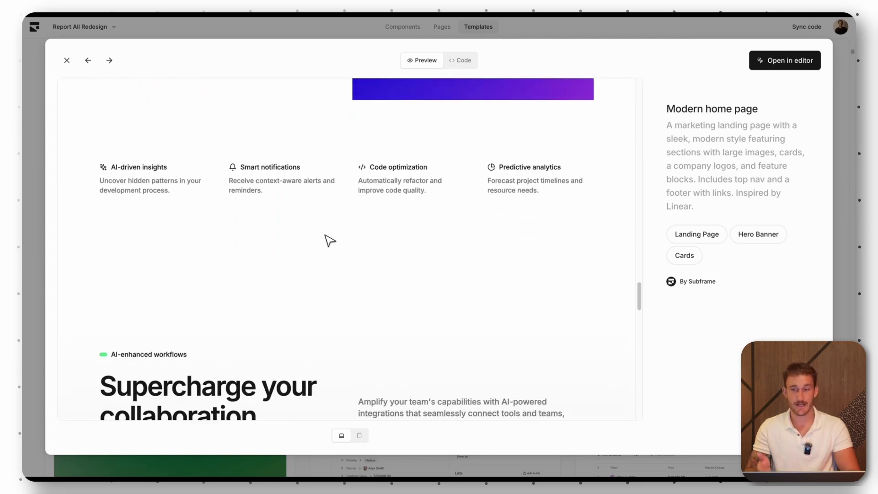
{"action": "scroll", "coordinate": [330, 239], "scroll_direction": "down", "scroll_amount": 15}
{"action": "scroll", "coordinate": [330, 241], "scroll_direction": "down", "scroll_amount": 10}
{"action": "scroll", "coordinate": [329, 241], "scroll_direction": "up", "scroll_amount": 20}
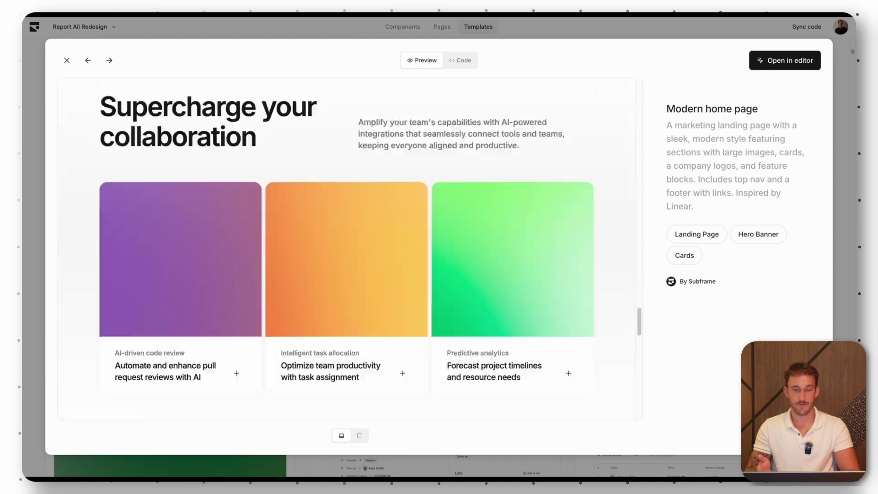
{"action": "left_click", "coordinate": [67, 61]}
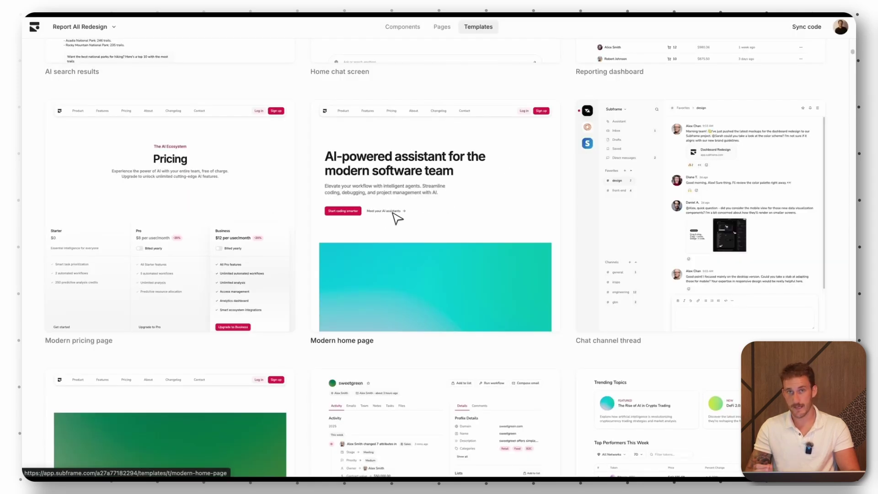
{"action": "scroll", "coordinate": [396, 219], "scroll_direction": "down", "scroll_amount": 20}
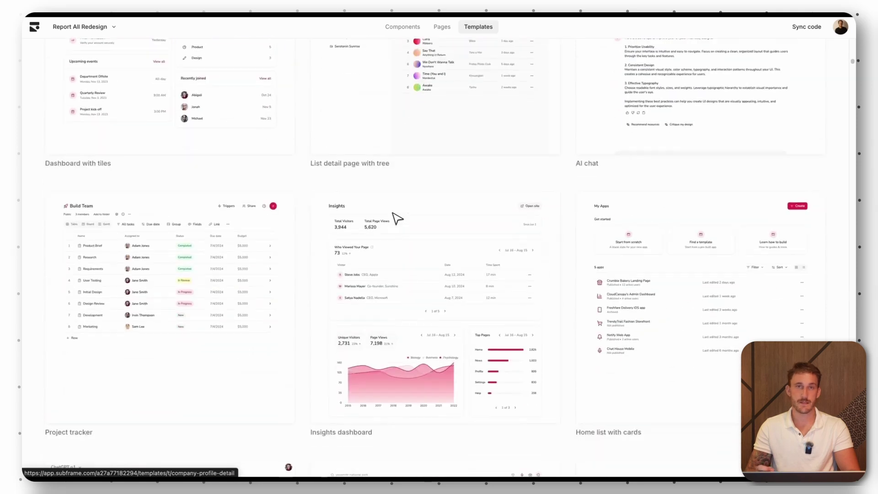
{"action": "scroll", "coordinate": [396, 219], "scroll_direction": "down", "scroll_amount": 3}
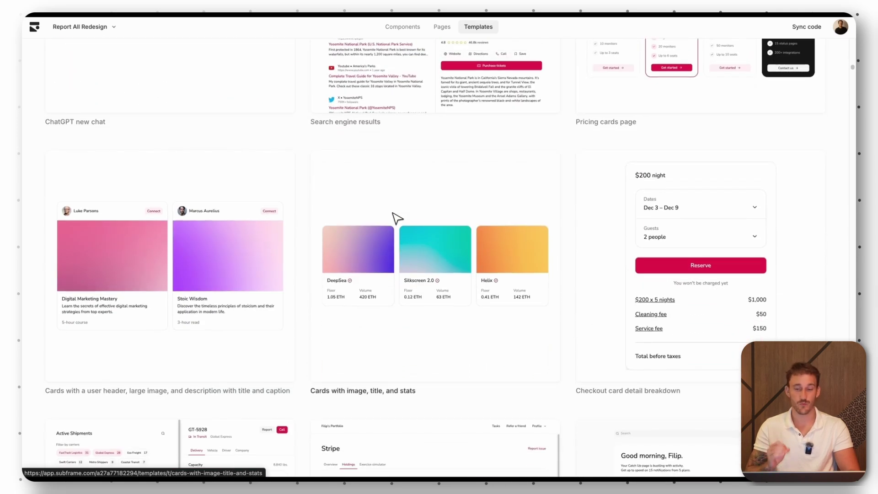
{"action": "scroll", "coordinate": [392, 218], "scroll_direction": "down", "scroll_amount": 10}
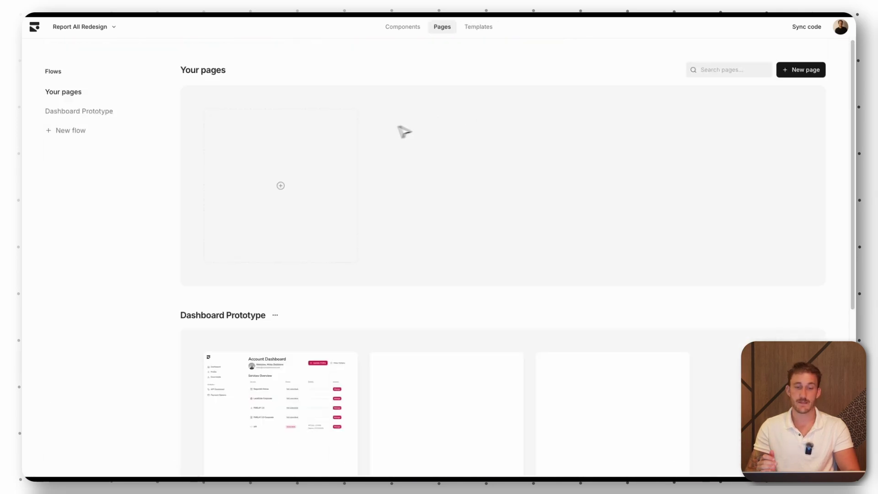
- Open the Create a new page dialog from the project's Pages view
{"action": "scroll", "coordinate": [642, 55], "scroll_direction": "down", "scroll_amount": 1}
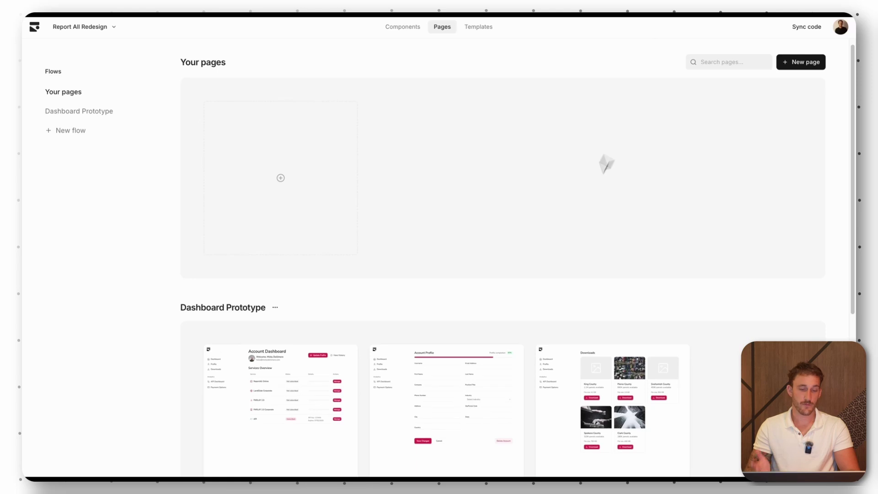
{"action": "scroll", "coordinate": [574, 219], "scroll_direction": "down", "scroll_amount": 2}
{"action": "scroll", "coordinate": [575, 220], "scroll_direction": "up", "scroll_amount": 2}
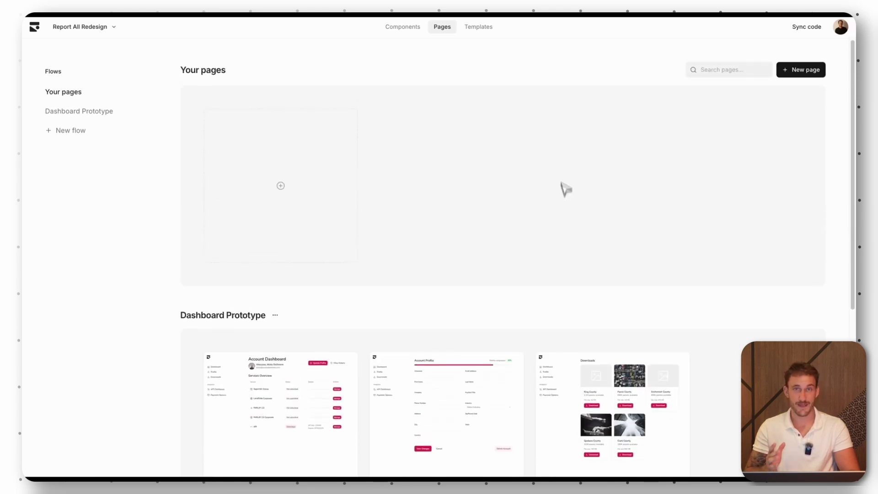
{"action": "left_click", "coordinate": [790, 74]}
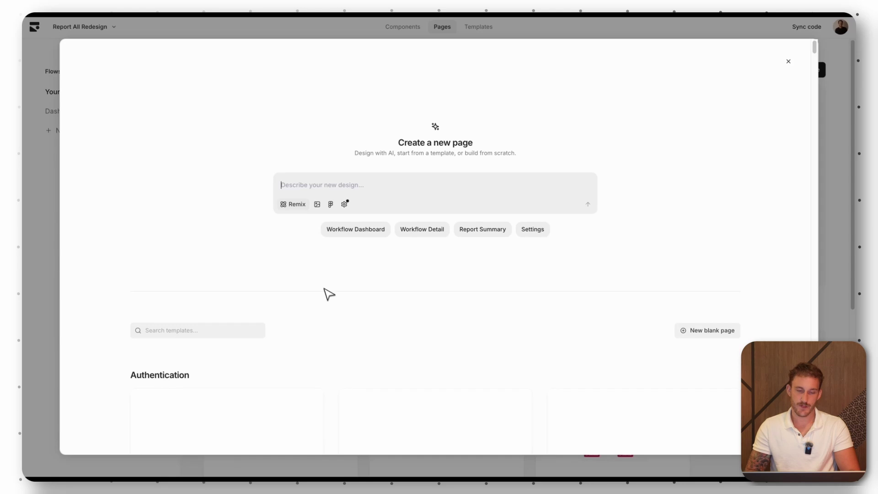
- Scroll through the Authentication templates such as Simple 2FA authentication and Sign up with quote
{"action": "scroll", "coordinate": [327, 297], "scroll_direction": "down", "scroll_amount": 6}
{"action": "scroll", "coordinate": [265, 196], "scroll_direction": "up", "scroll_amount": 2}
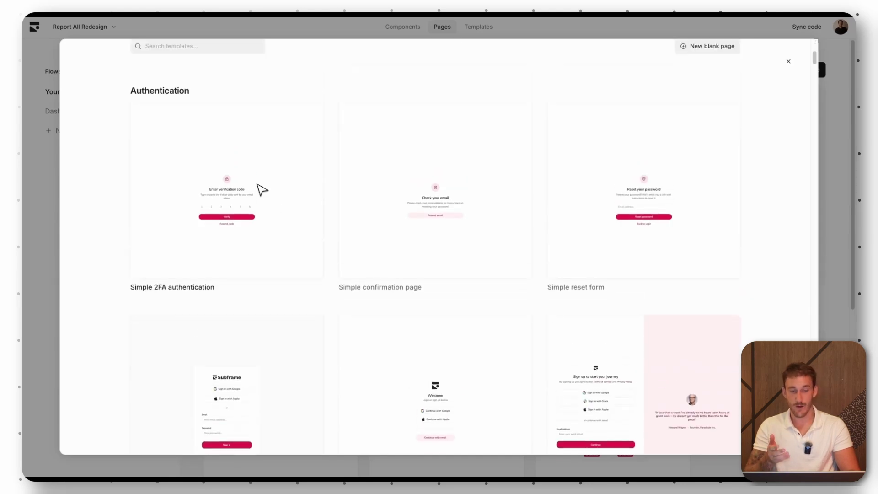
{"action": "scroll", "coordinate": [260, 190], "scroll_direction": "down", "scroll_amount": 1}
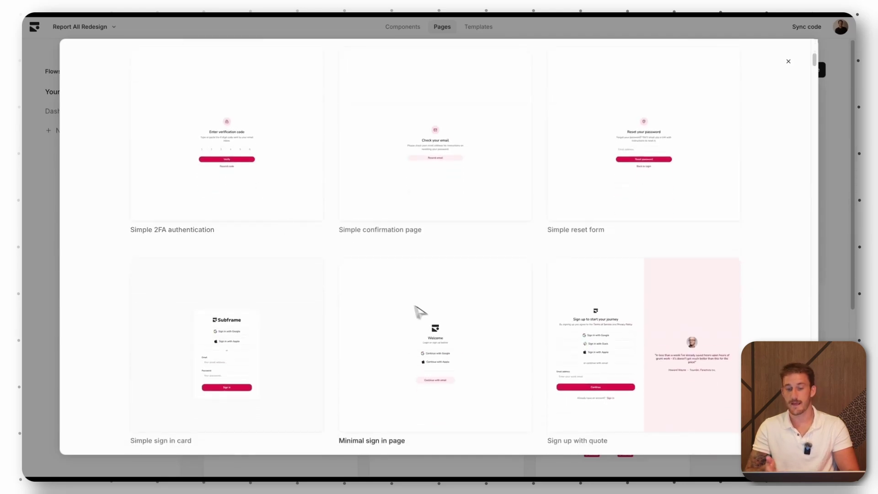
{"action": "scroll", "coordinate": [439, 315], "scroll_direction": "down", "scroll_amount": 4}
{"action": "scroll", "coordinate": [439, 320], "scroll_direction": "up", "scroll_amount": 10}
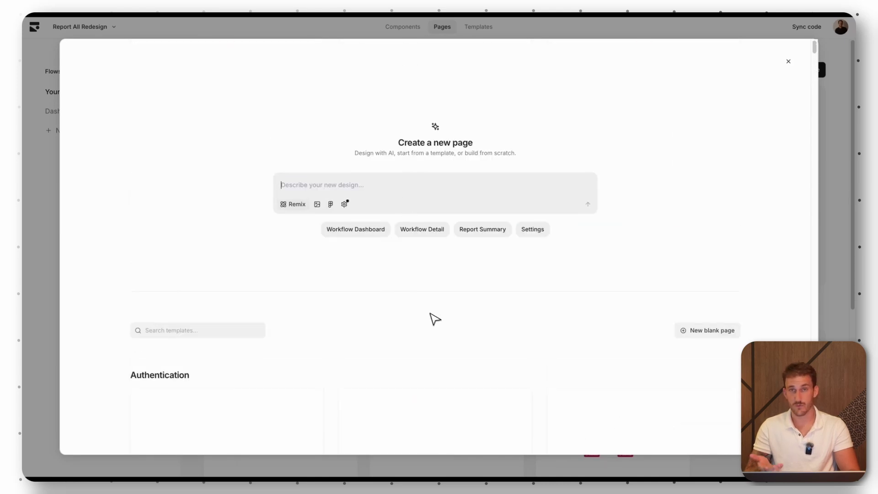
- Dismiss the new-page dialog and open the project's Theme page under Components
{"action": "key", "text": "Escape"}
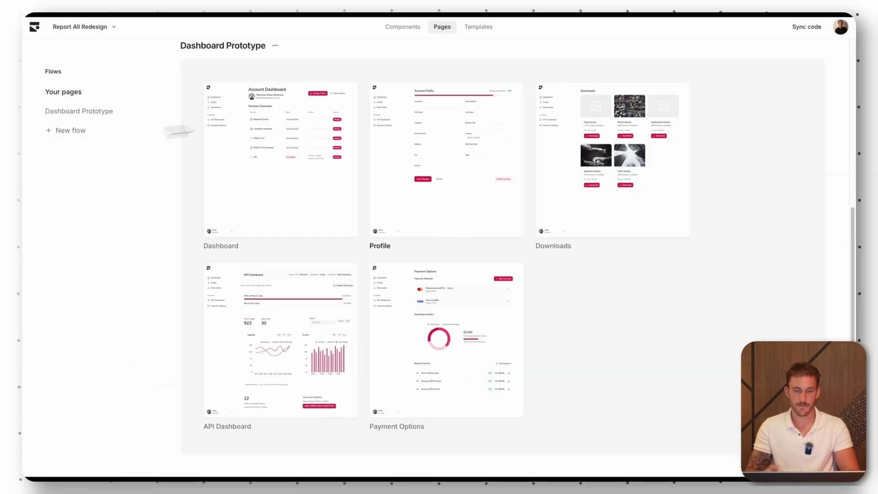
{"action": "left_click", "coordinate": [399, 28]}
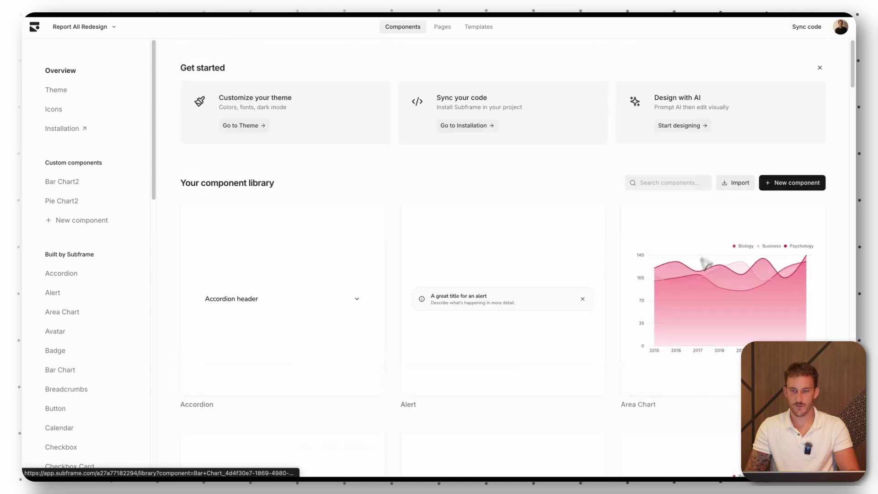
{"action": "left_click", "coordinate": [244, 125]}
- Try the S quick style, apply an Emerald brand colour, and view the green pages
{"action": "left_click", "coordinate": [800, 70]}
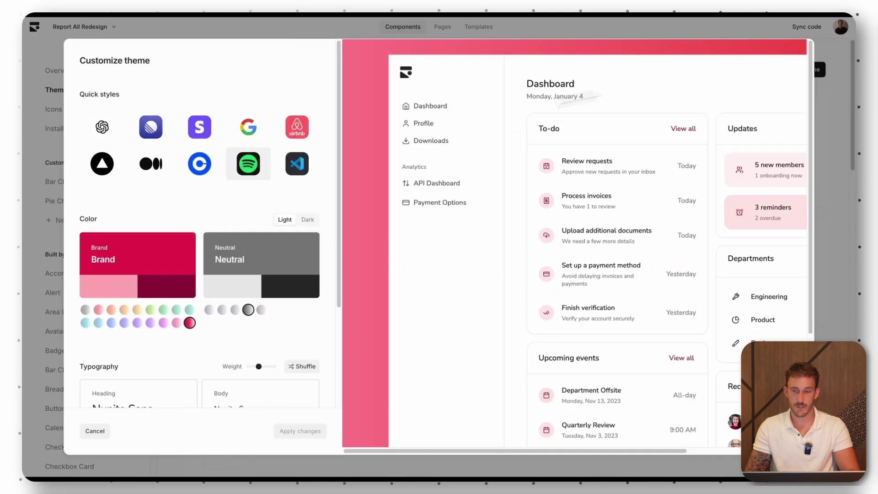
{"action": "scroll", "coordinate": [191, 172], "scroll_direction": "down", "scroll_amount": 3}
{"action": "scroll", "coordinate": [133, 190], "scroll_direction": "up", "scroll_amount": 3}
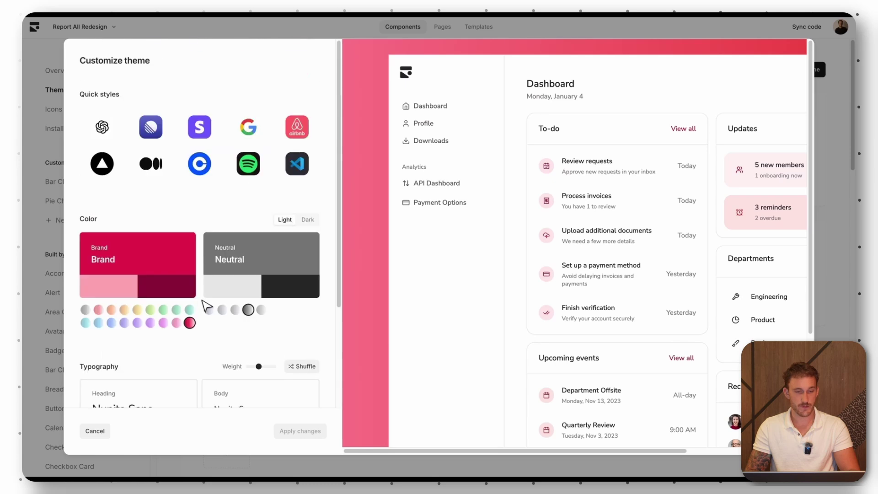
{"action": "left_click", "coordinate": [199, 126]}
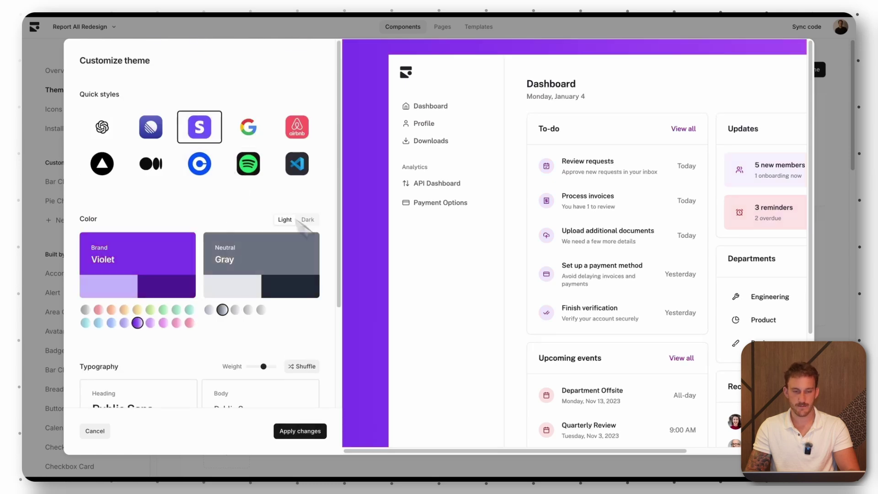
{"action": "left_click", "coordinate": [175, 311]}
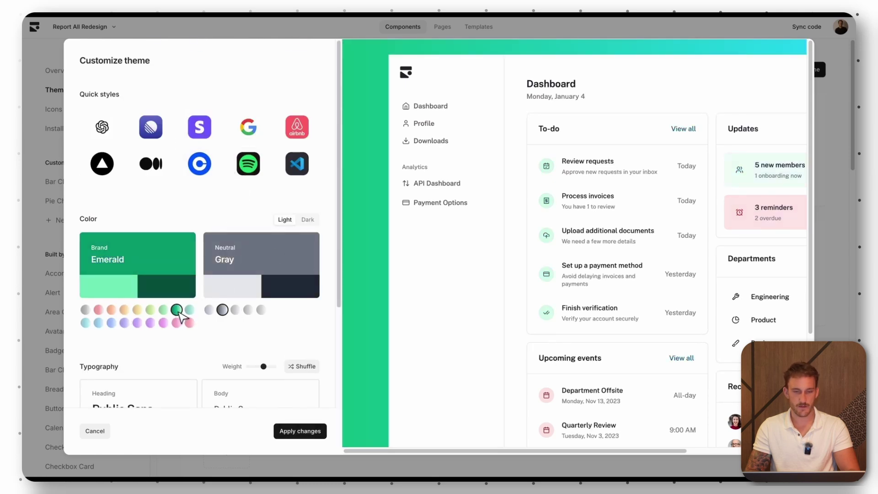
{"action": "left_click", "coordinate": [298, 430]}
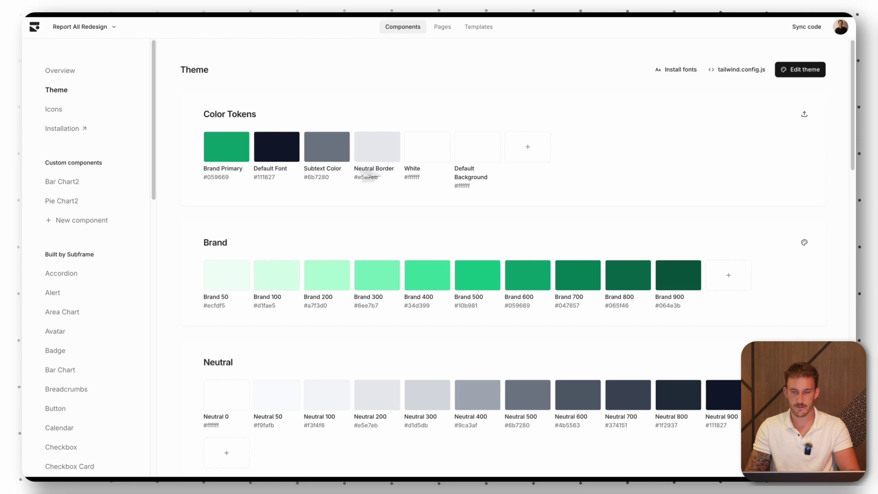
{"action": "left_click", "coordinate": [442, 28]}
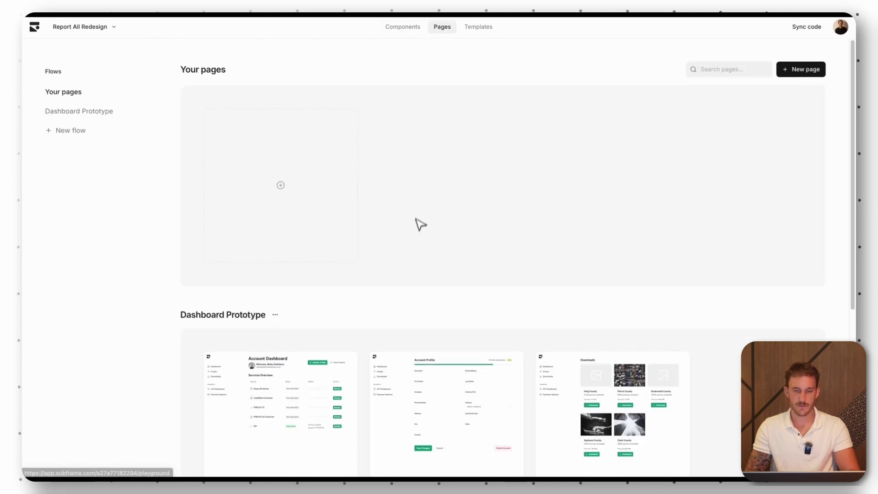
{"action": "scroll", "coordinate": [418, 226], "scroll_direction": "down", "scroll_amount": 5}
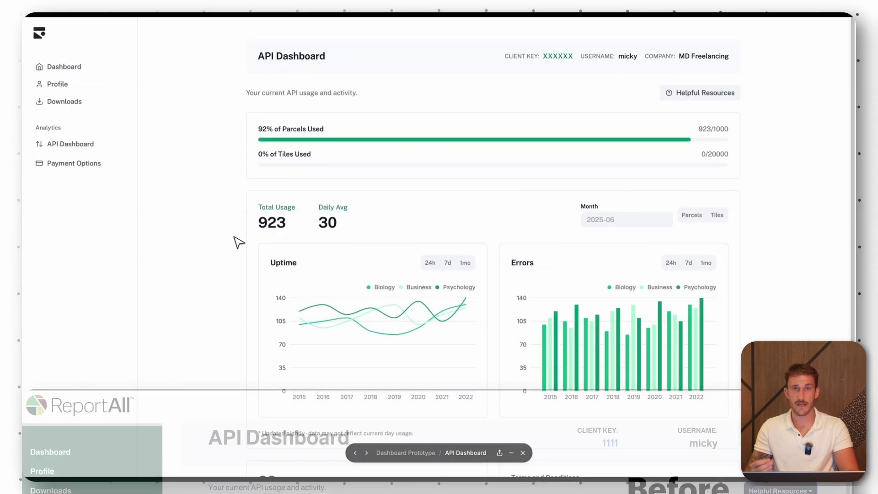
- Scroll up and down through the API Dashboard preview to review its content
{"action": "scroll", "coordinate": [233, 242], "scroll_direction": "down", "scroll_amount": 2}
{"action": "scroll", "coordinate": [234, 241], "scroll_direction": "up", "scroll_amount": 3}
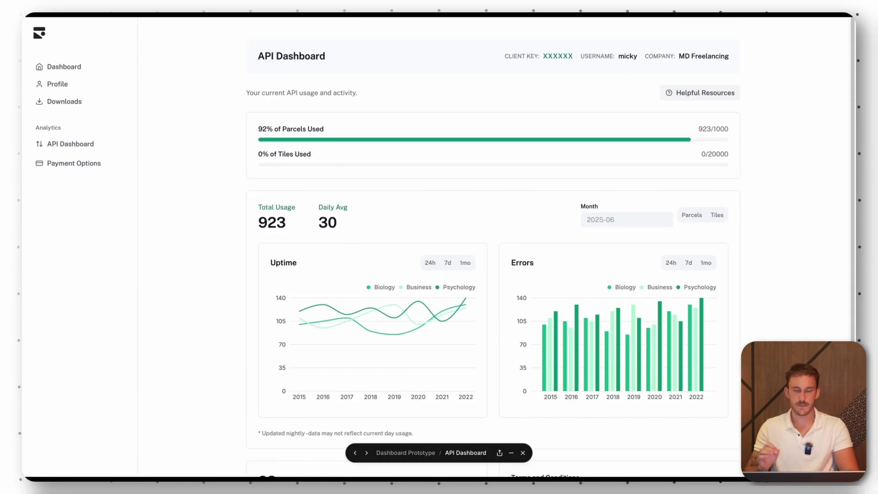
{"action": "scroll", "coordinate": [234, 241], "scroll_direction": "down", "scroll_amount": 1}
{"action": "scroll", "coordinate": [233, 241], "scroll_direction": "up", "scroll_amount": 1}
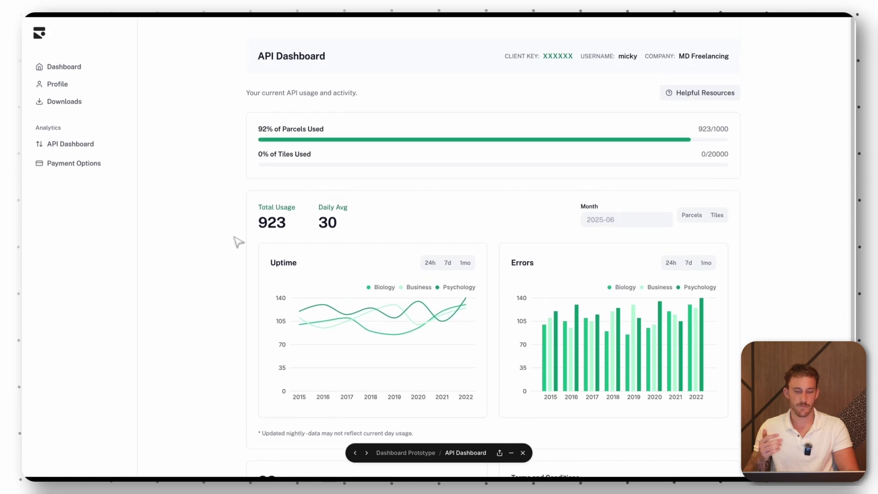
{"action": "scroll", "coordinate": [228, 89], "scroll_direction": "down", "scroll_amount": 1}
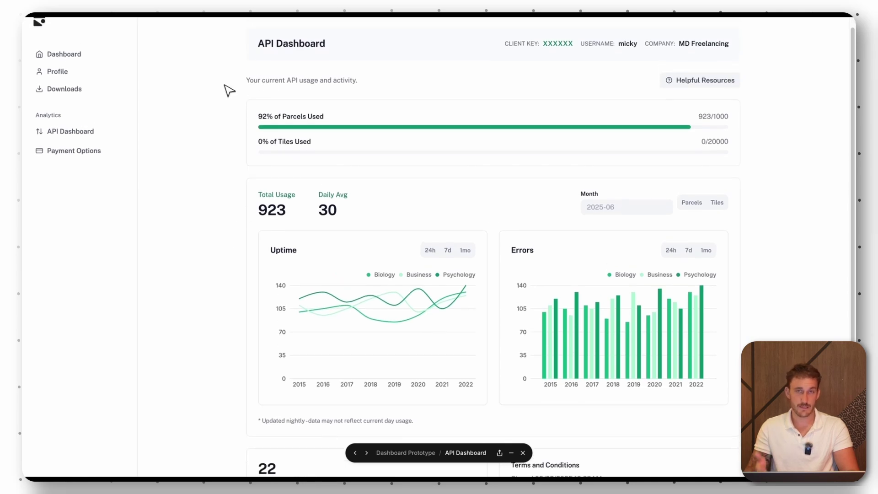
{"action": "scroll", "coordinate": [228, 89], "scroll_direction": "up", "scroll_amount": 1}
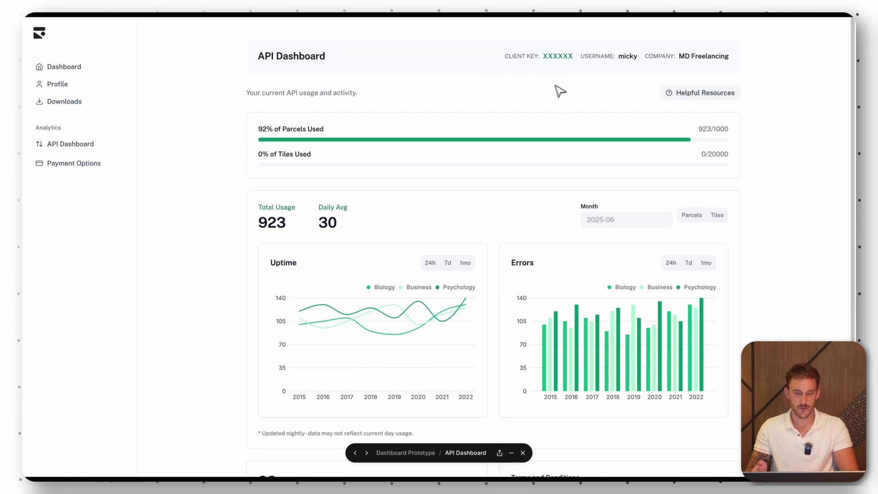
{"action": "scroll", "coordinate": [640, 69], "scroll_direction": "down", "scroll_amount": 3}
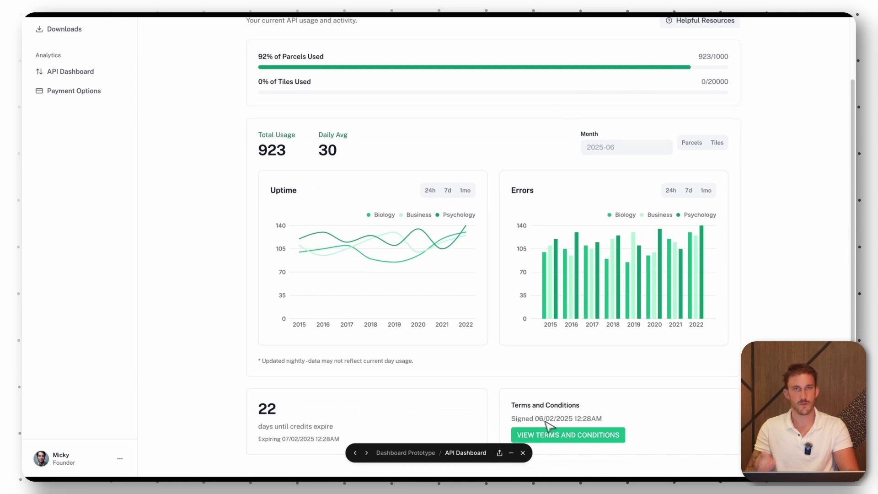
{"action": "scroll", "coordinate": [281, 301], "scroll_direction": "up", "scroll_amount": 3}
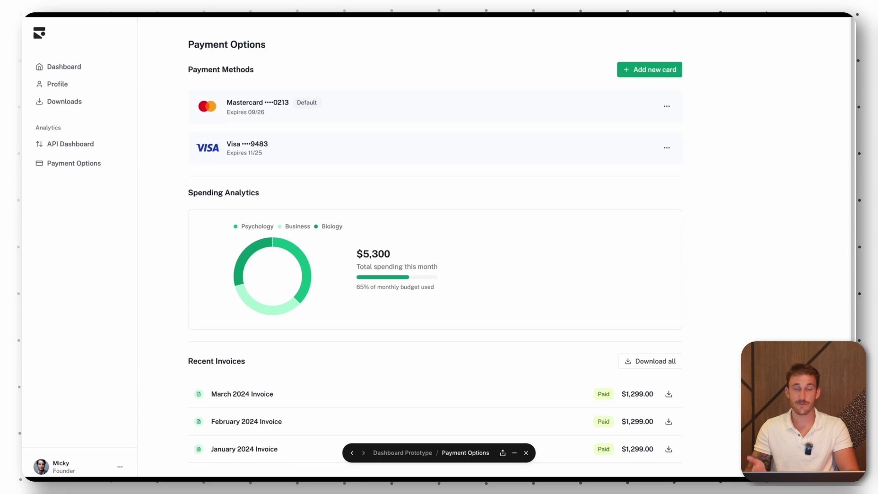
{"action": "scroll", "coordinate": [265, 206], "scroll_direction": "down", "scroll_amount": 1}
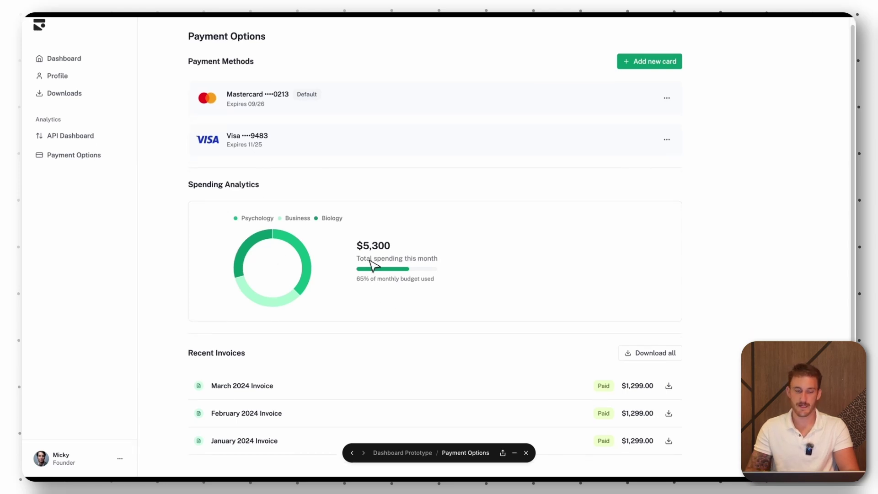
{"action": "scroll", "coordinate": [365, 251], "scroll_direction": "up", "scroll_amount": 1}
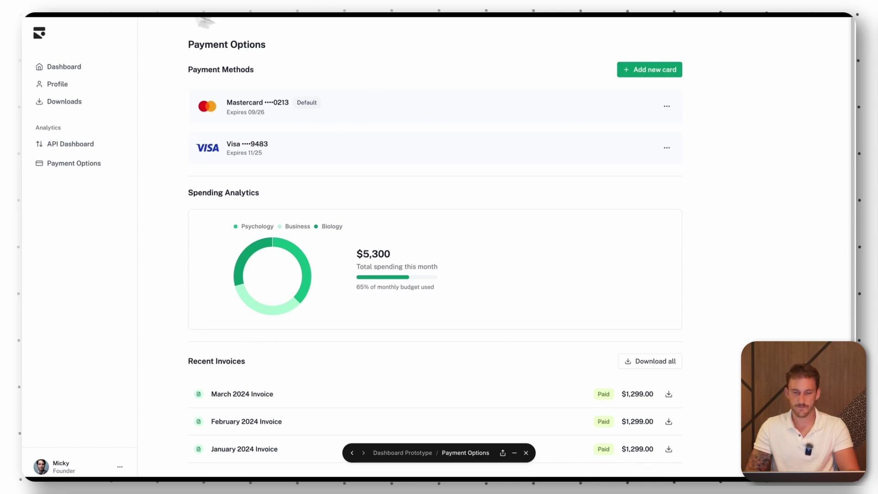
- Close the preview and scroll through the Payment Options page's code in the Code tab
{"action": "left_click", "coordinate": [527, 453]}
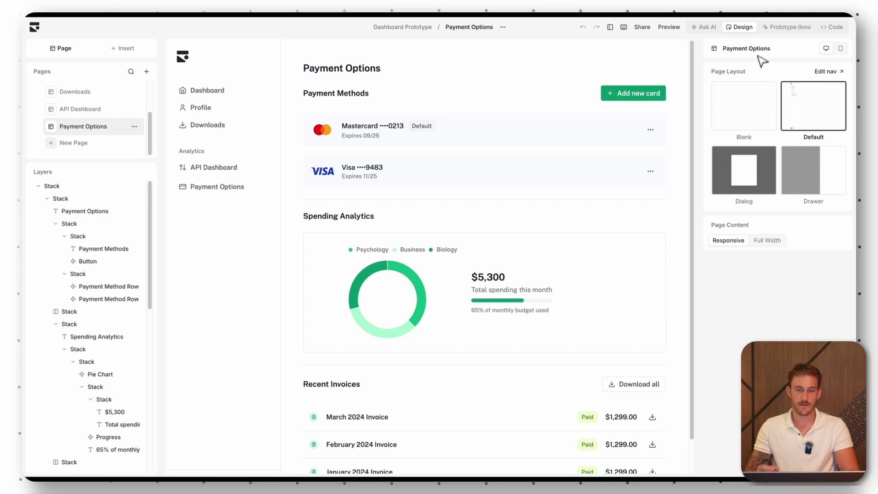
{"action": "left_click", "coordinate": [831, 27]}
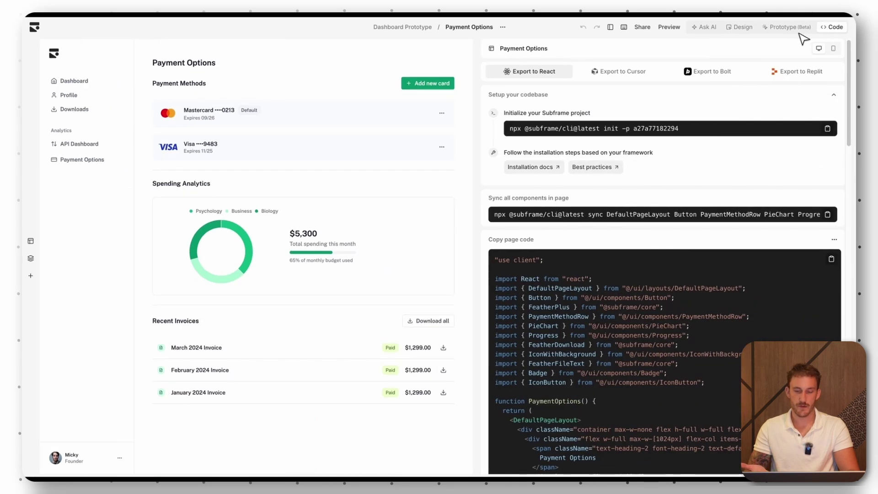
{"action": "scroll", "coordinate": [670, 183], "scroll_direction": "down", "scroll_amount": 12}
{"action": "scroll", "coordinate": [671, 192], "scroll_direction": "down", "scroll_amount": 5}
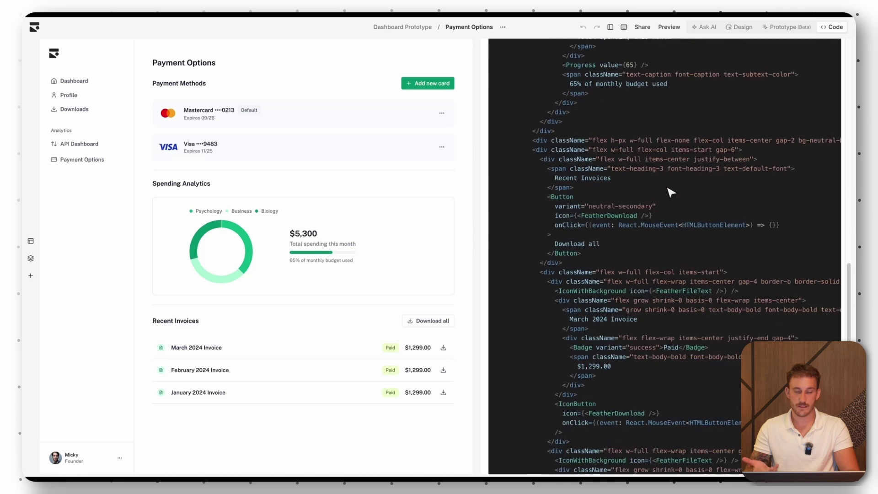
{"action": "scroll", "coordinate": [668, 190], "scroll_direction": "up", "scroll_amount": 15}
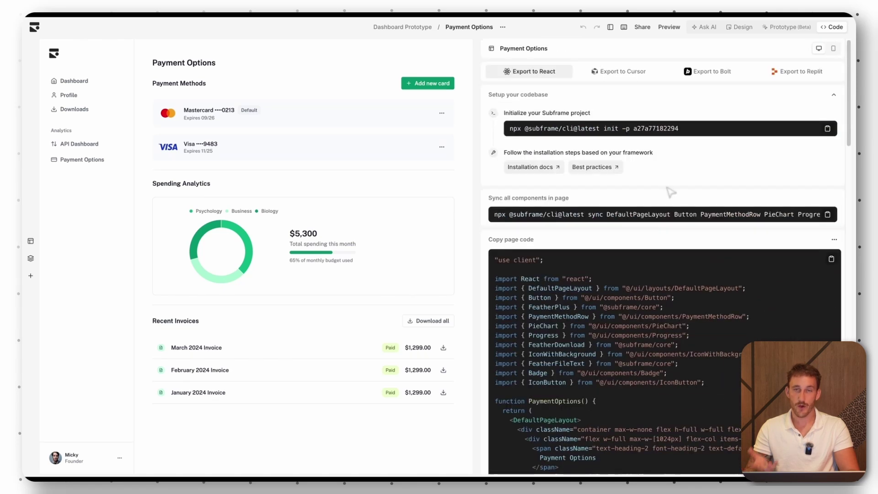
{"action": "scroll", "coordinate": [626, 299], "scroll_direction": "down", "scroll_amount": 1}
{"action": "scroll", "coordinate": [625, 299], "scroll_direction": "up", "scroll_amount": 1}
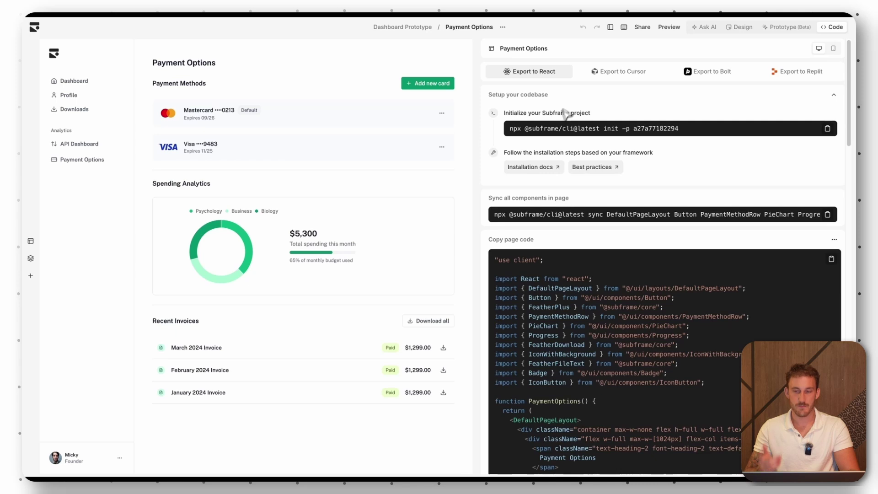
- Review the Cursor, Bolt and Replit export instructions, then return to the Dashboard Prototype pages
{"action": "left_click", "coordinate": [599, 76]}
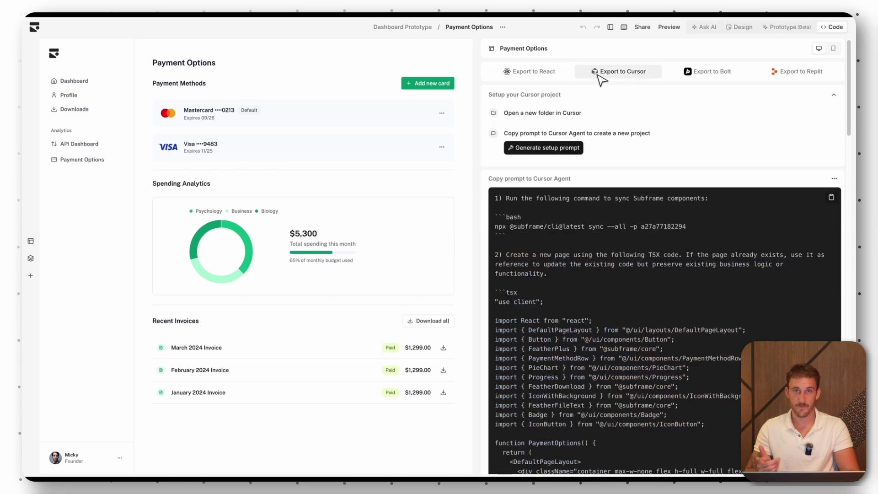
{"action": "left_click", "coordinate": [702, 73]}
{"action": "left_click", "coordinate": [780, 75]}
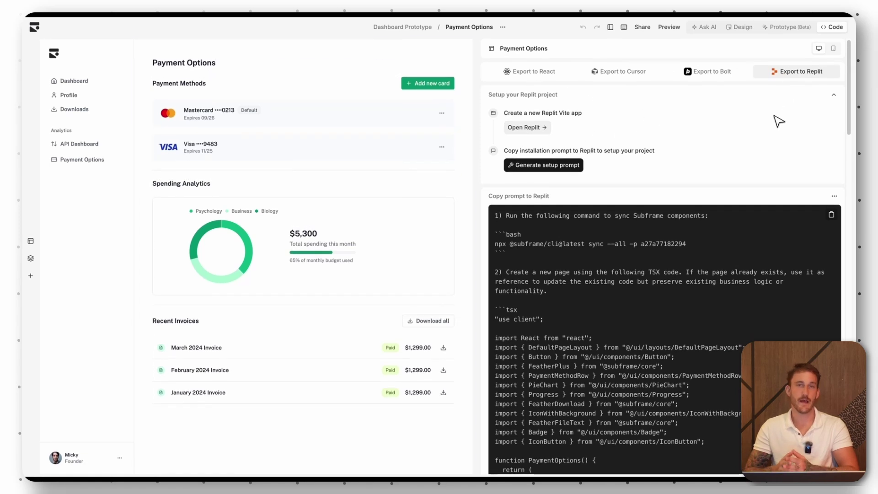
{"action": "scroll", "coordinate": [778, 121], "scroll_direction": "down", "scroll_amount": 1}
{"action": "scroll", "coordinate": [778, 122], "scroll_direction": "up", "scroll_amount": 1}
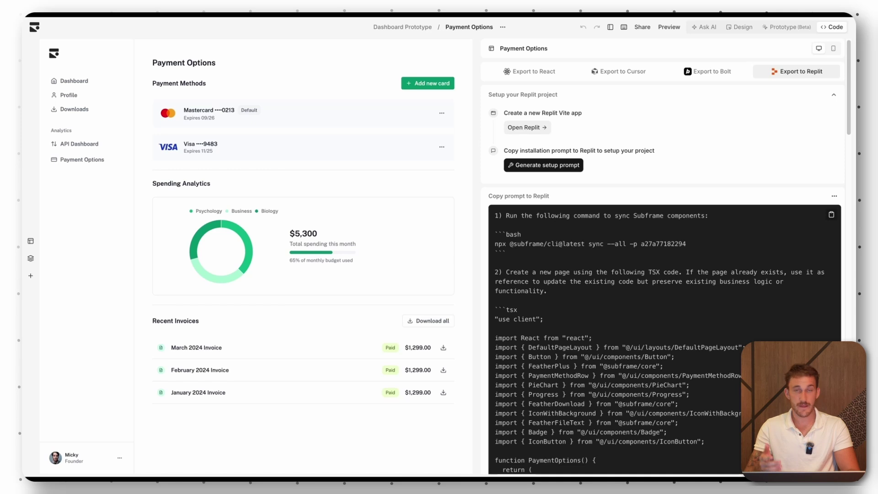
{"action": "left_click", "coordinate": [400, 27]}
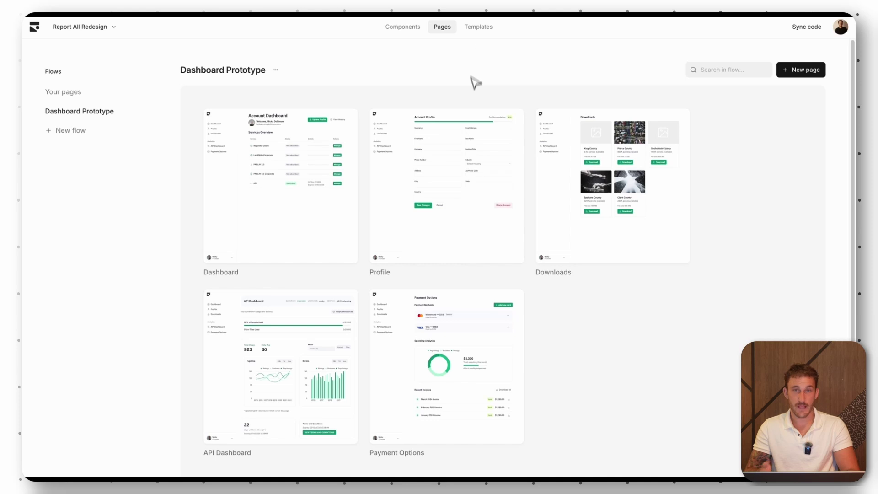
- Scroll down the Dashboard Prototype pages overview
{"action": "scroll", "coordinate": [473, 89], "scroll_direction": "down", "scroll_amount": 1}
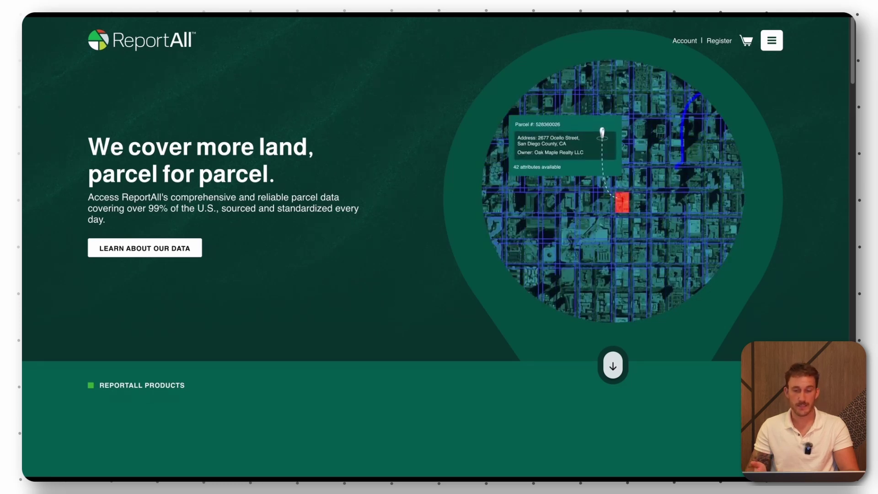
- Scroll down through the ReportAll homepage sections and back up a little
{"action": "scroll", "coordinate": [246, 239], "scroll_direction": "down", "scroll_amount": 1}
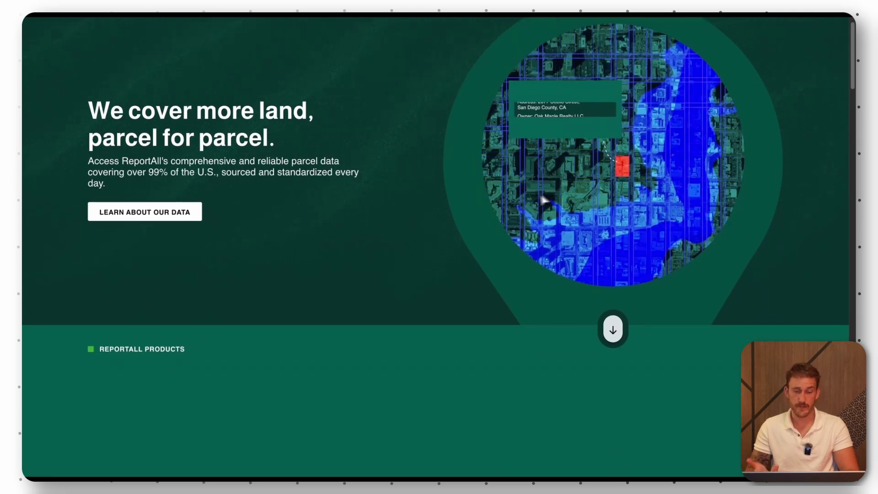
{"action": "scroll", "coordinate": [633, 173], "scroll_direction": "down", "scroll_amount": 10}
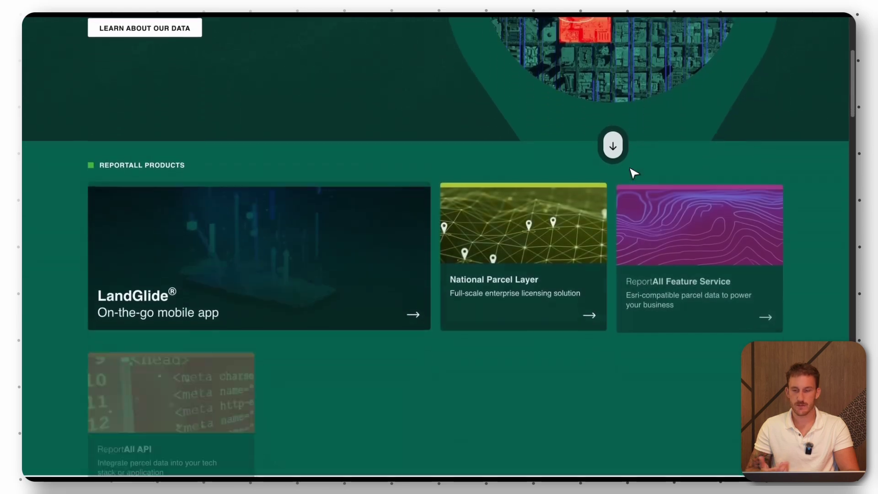
{"action": "scroll", "coordinate": [622, 255], "scroll_direction": "down", "scroll_amount": 10}
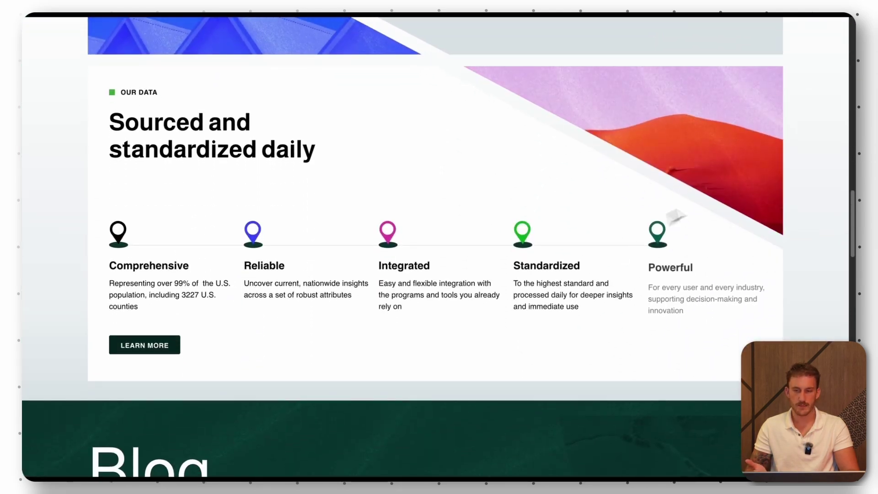
{"action": "scroll", "coordinate": [696, 221], "scroll_direction": "down", "scroll_amount": 10}
{"action": "scroll", "coordinate": [731, 222], "scroll_direction": "down", "scroll_amount": 5}
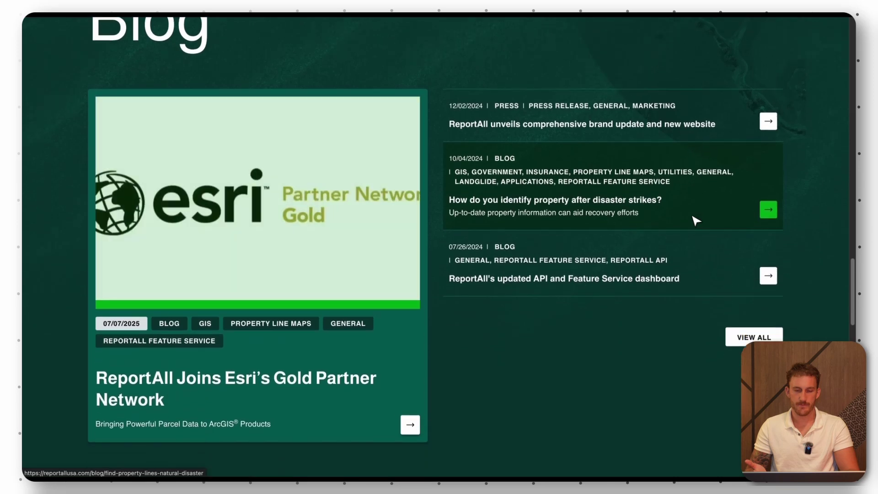
{"action": "scroll", "coordinate": [580, 236], "scroll_direction": "down", "scroll_amount": 15}
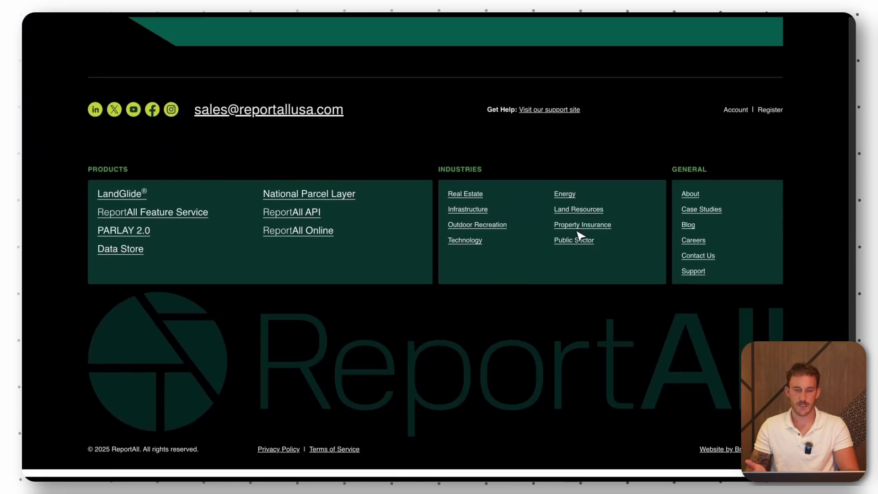
{"action": "scroll", "coordinate": [580, 236], "scroll_direction": "up", "scroll_amount": 8}
{"action": "scroll", "coordinate": [581, 236], "scroll_direction": "up", "scroll_amount": 20}
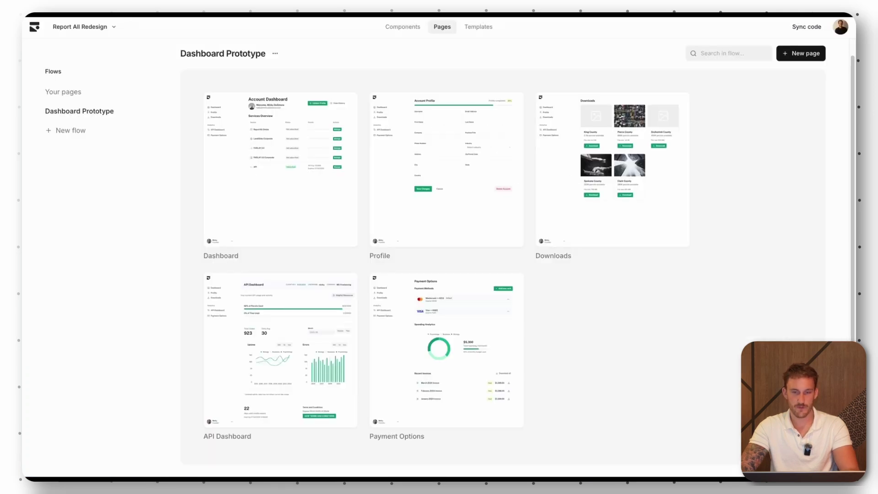
- Start a new page and drop the LandGlide Corporate page screenshot into the design prompt
{"action": "left_click", "coordinate": [800, 54]}
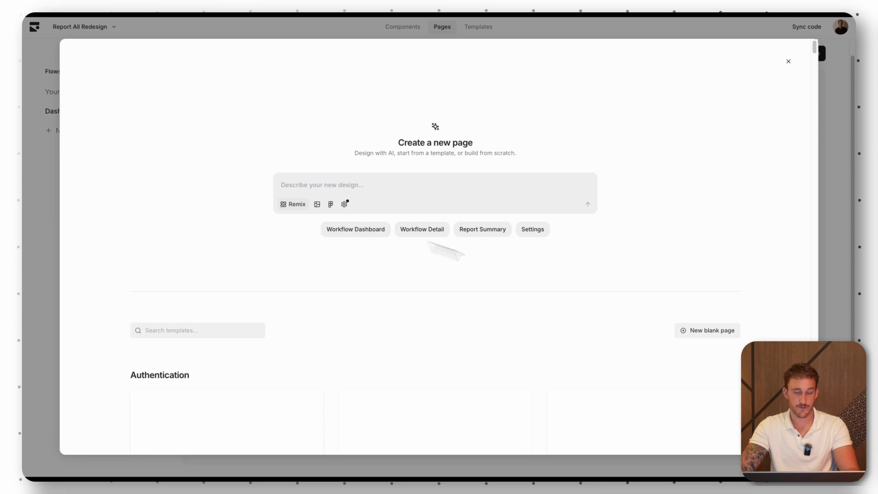
{"action": "left_click_drag", "start_coordinate": [471, 238], "coordinate": [392, 190]}
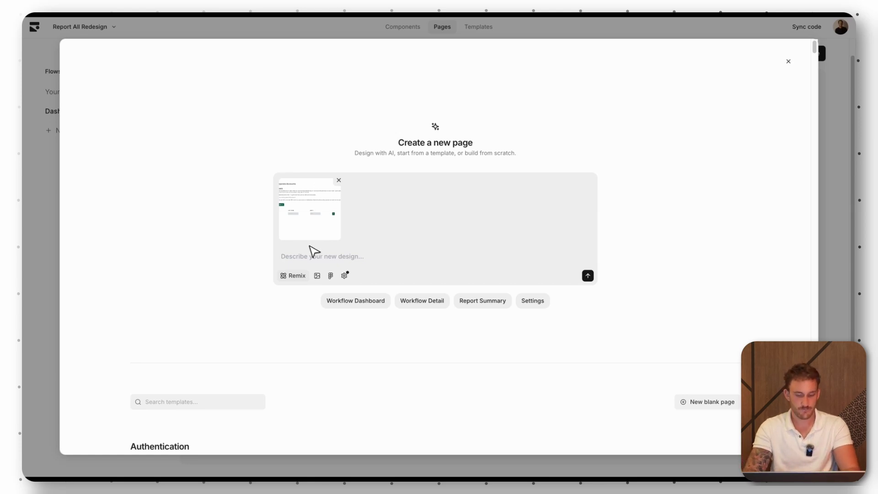
- Paste a request for a sleek, modern redesign with a seats-used progress bar and send it
{"action": "type", "text": "Refresh this design to be more modern, sleek and have a progress bar showing how many user's seats have been used up"}
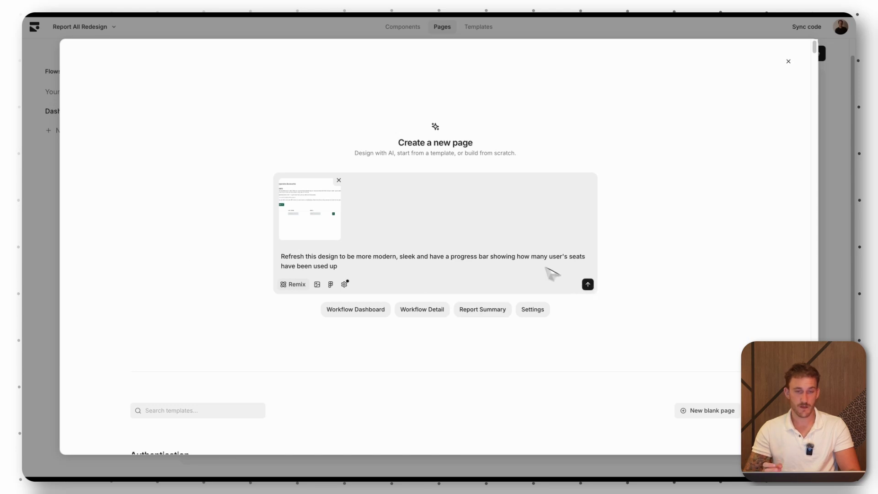
{"action": "left_click", "coordinate": [588, 285]}
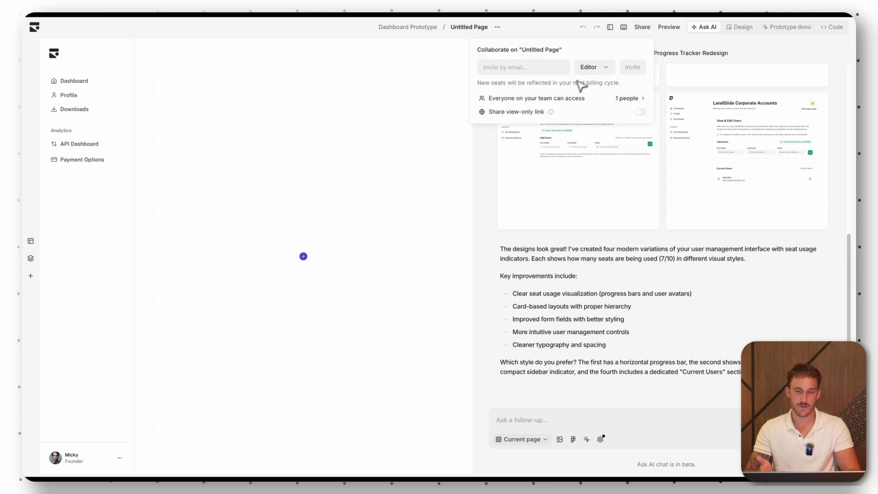
- Keep the collaborator invite role as Editor and close the Collaborate settings
{"action": "left_click", "coordinate": [595, 69]}
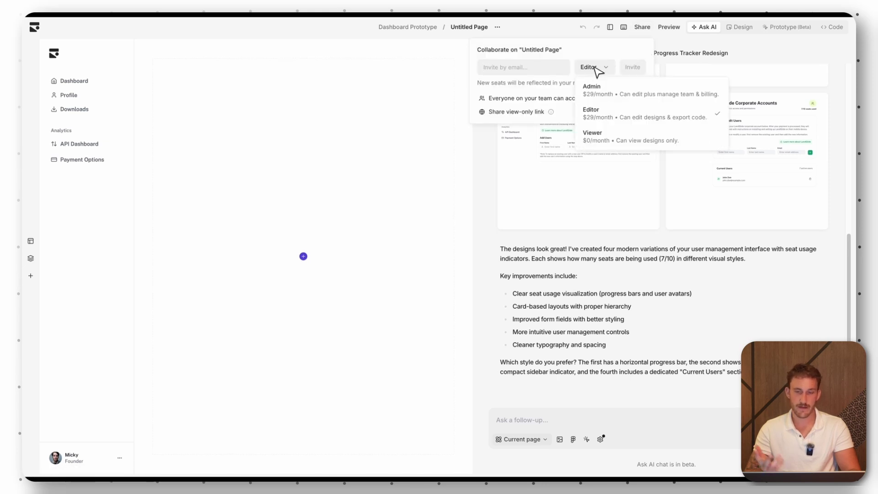
{"action": "left_click", "coordinate": [554, 82]}
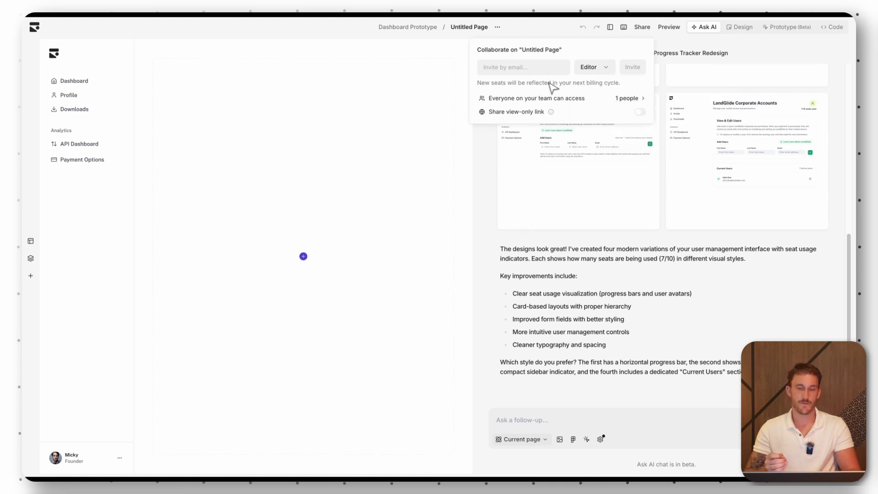
{"action": "left_click", "coordinate": [572, 27]}
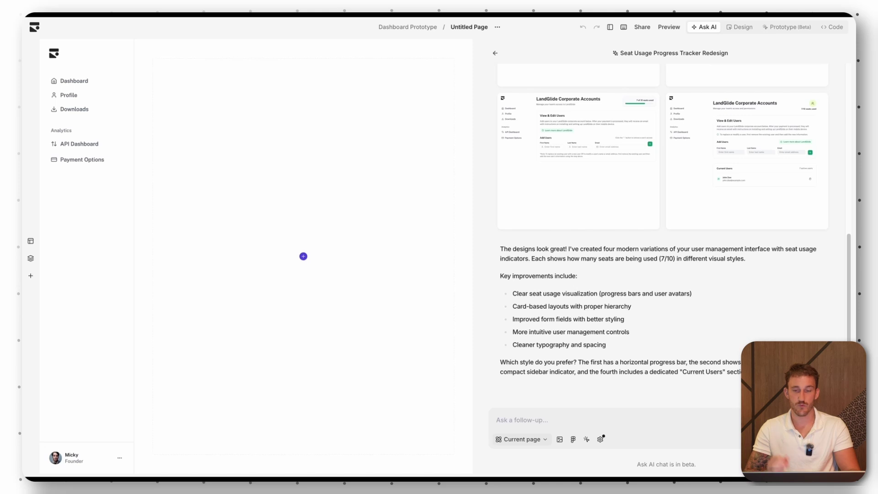
- Preview the first three AI variants large, ending on the 7/10 seats-used Current Users design
{"action": "scroll", "coordinate": [594, 183], "scroll_direction": "up", "scroll_amount": 3}
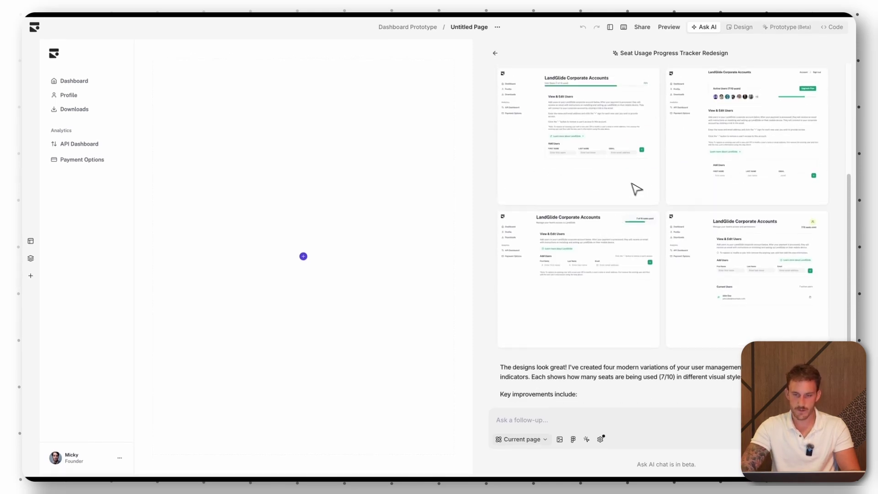
{"action": "scroll", "coordinate": [635, 188], "scroll_direction": "up", "scroll_amount": 2}
{"action": "left_click", "coordinate": [616, 188]}
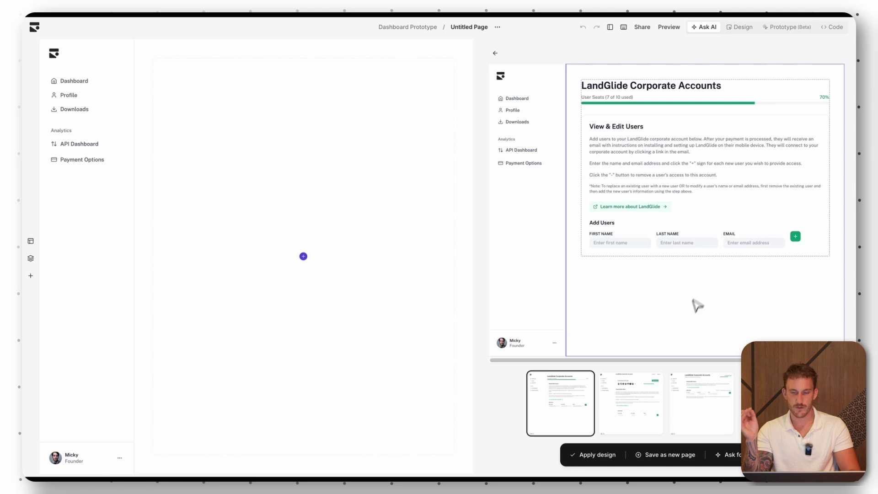
{"action": "left_click", "coordinate": [606, 396]}
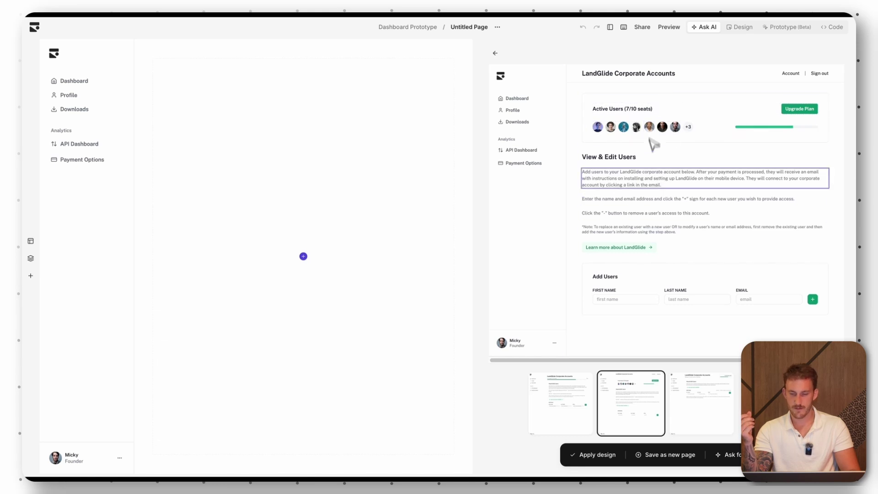
{"action": "left_click", "coordinate": [710, 388]}
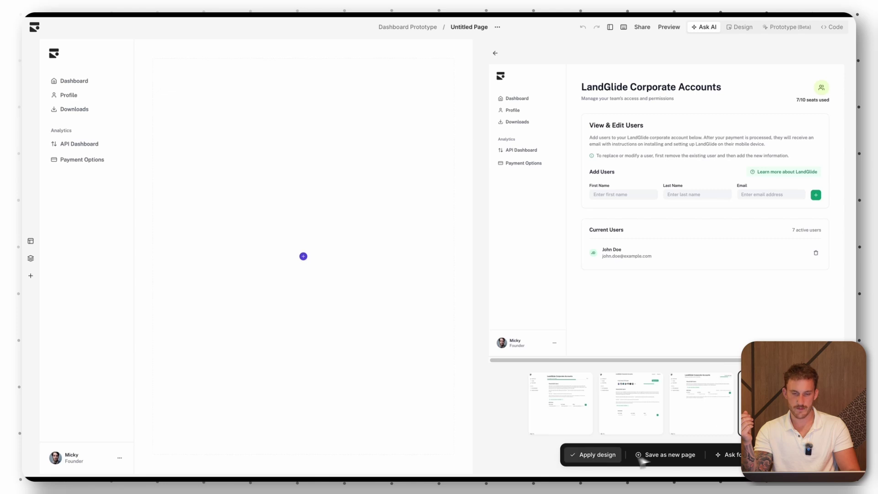
- Apply the Current Users variant, then ask the AI for a full-width progress bar beneath it
{"action": "left_click", "coordinate": [599, 457]}
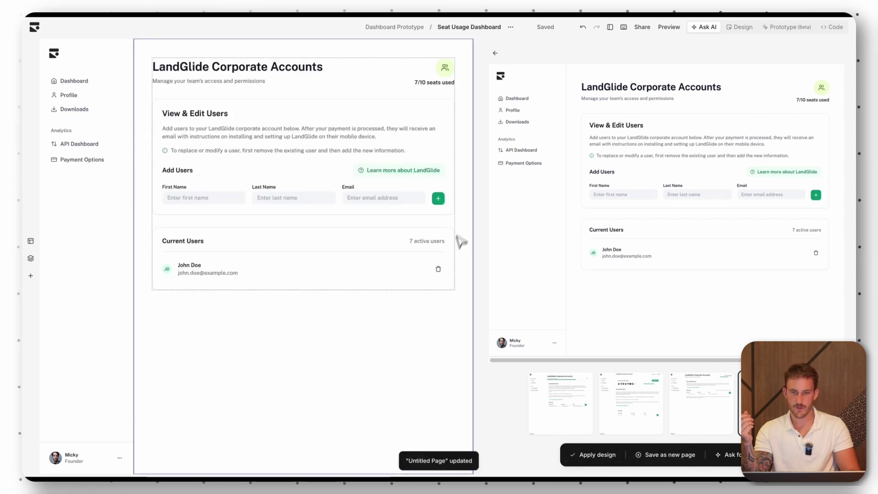
{"action": "left_click", "coordinate": [495, 54]}
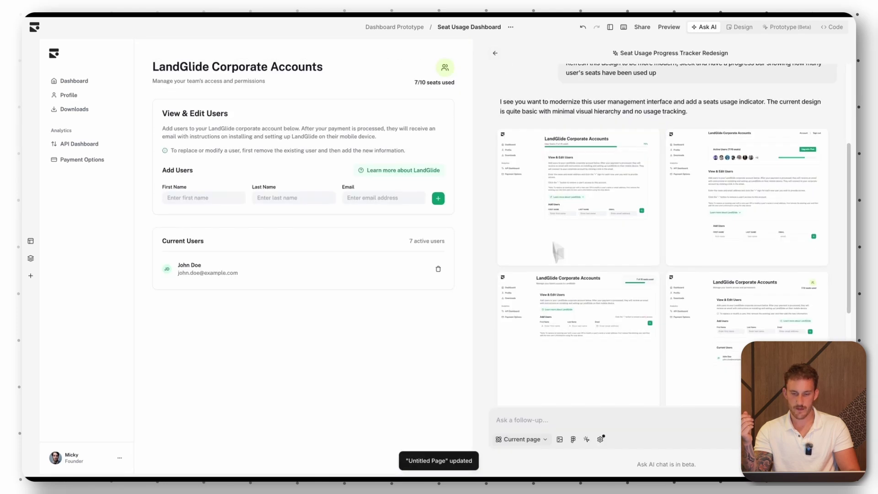
{"action": "scroll", "coordinate": [558, 398], "scroll_direction": "down", "scroll_amount": 8}
{"action": "type", "text": "underneath the current users add a progress bar that spans the full width."}
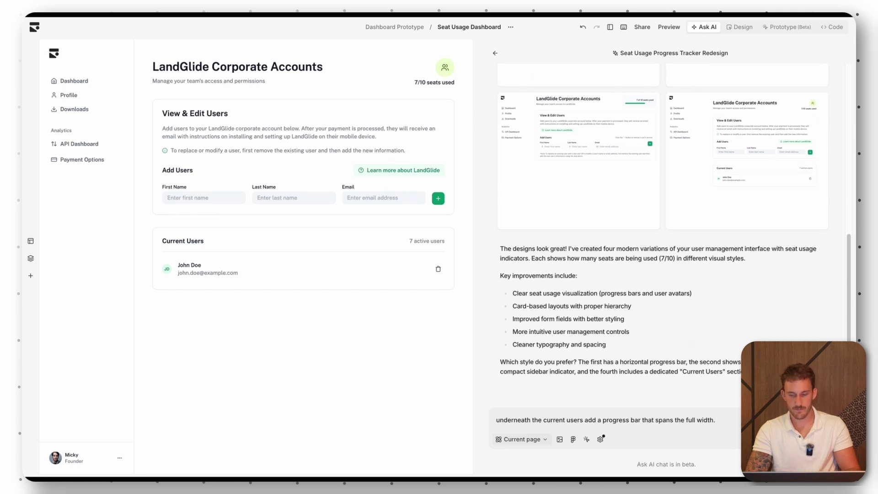
{"action": "key", "text": "Return"}
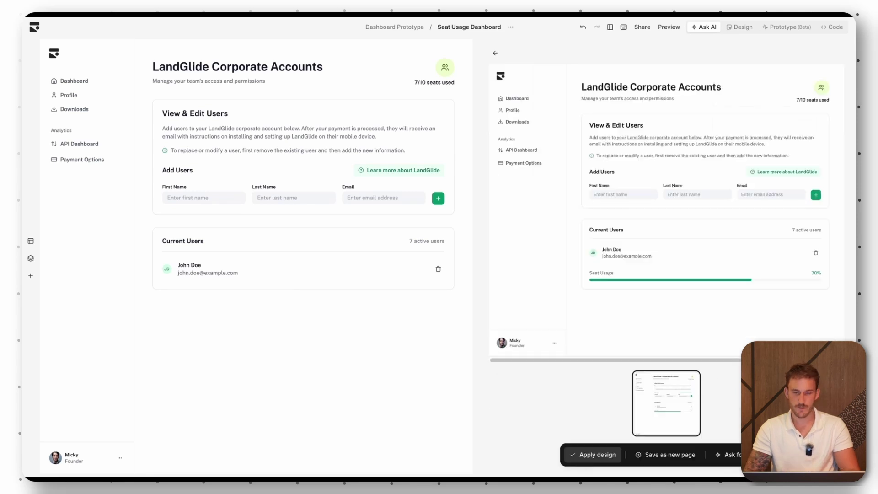
- Apply the AI's full-width 70% Seat Usage bar design and select the View & Edit Users card
{"action": "left_click", "coordinate": [579, 460]}
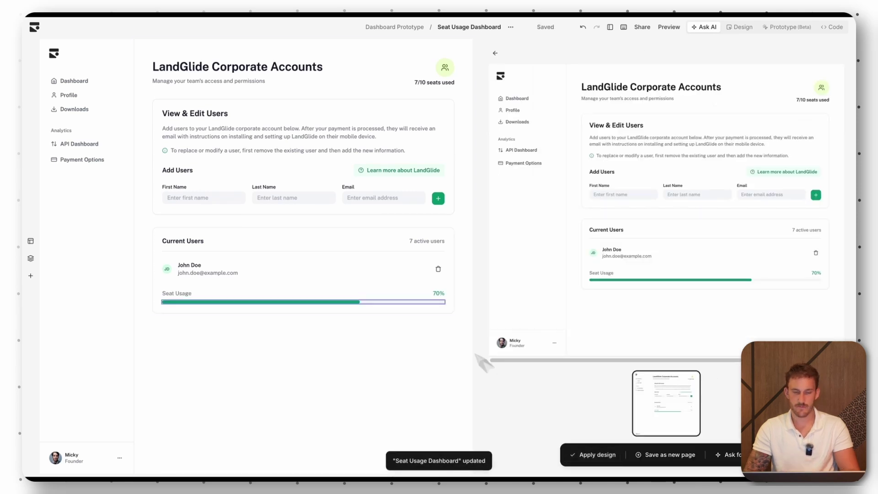
{"action": "left_click", "coordinate": [301, 345]}
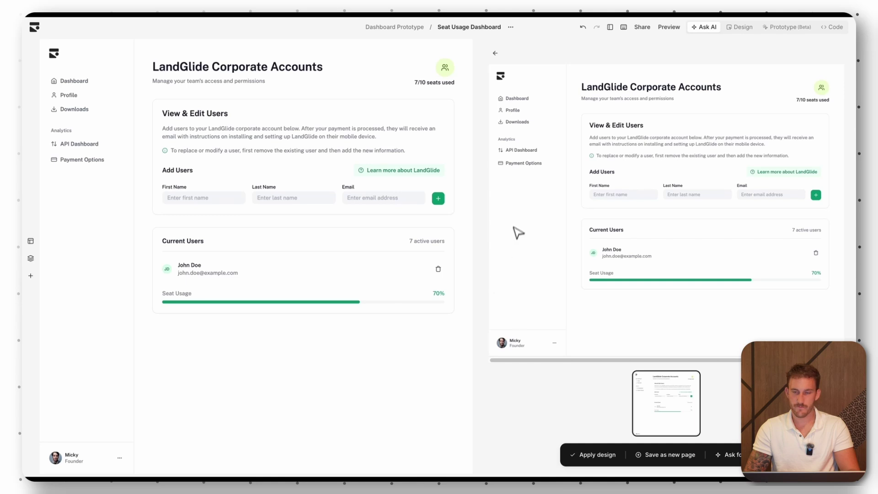
{"action": "left_click", "coordinate": [349, 163]}
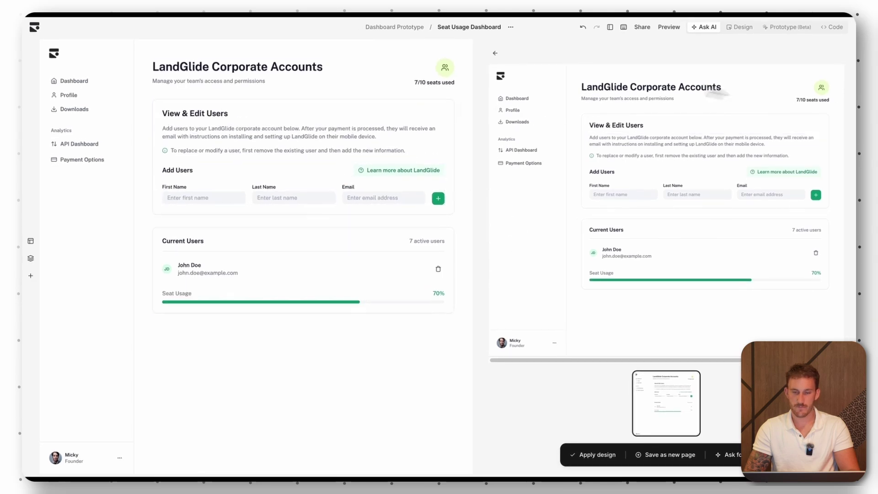
- Return to the AI chat and browse the page-remix list without choosing a page
{"action": "left_click", "coordinate": [494, 54]}
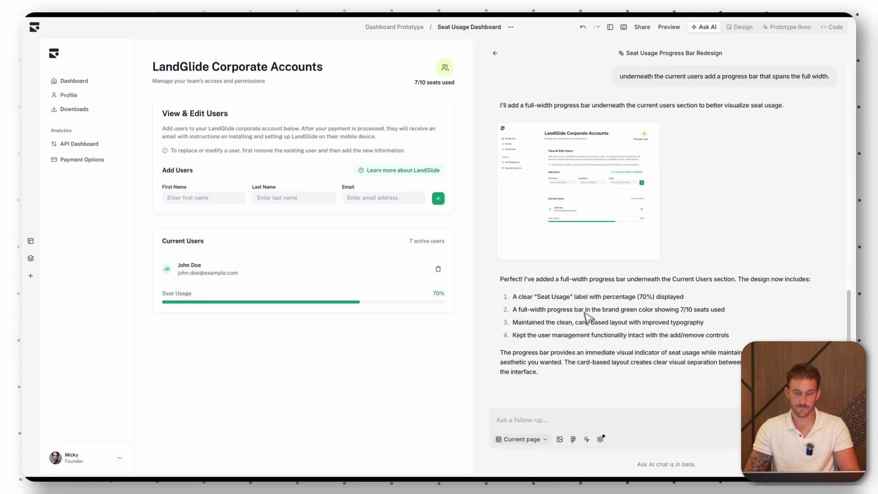
{"action": "left_click", "coordinate": [541, 440]}
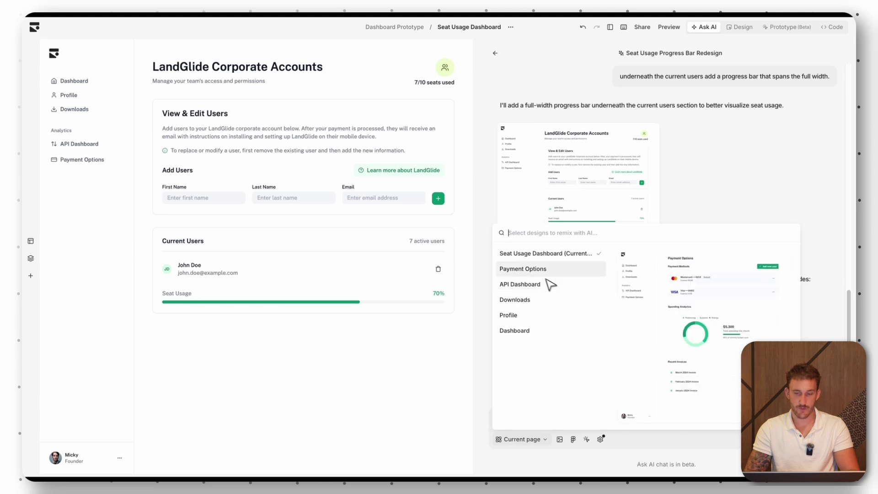
{"action": "left_click", "coordinate": [662, 207]}
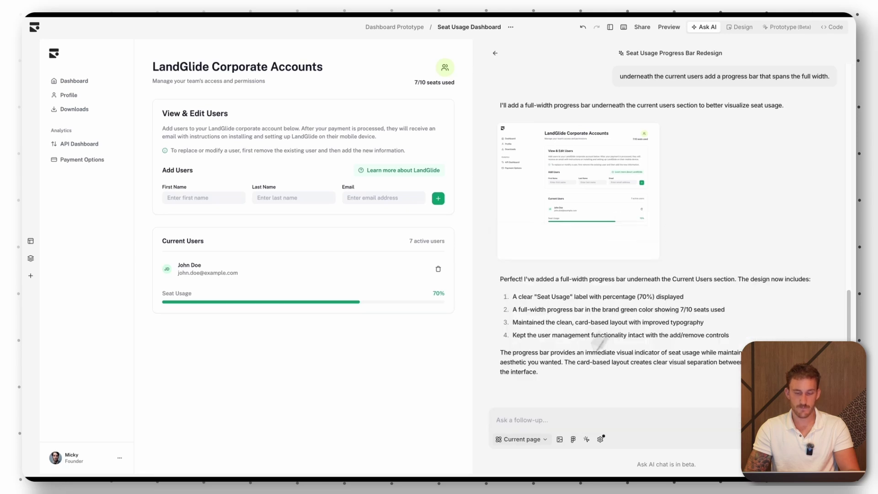
- Pick the Current Users card with Ask AI element picking, then clear the selection
{"action": "left_click", "coordinate": [586, 439]}
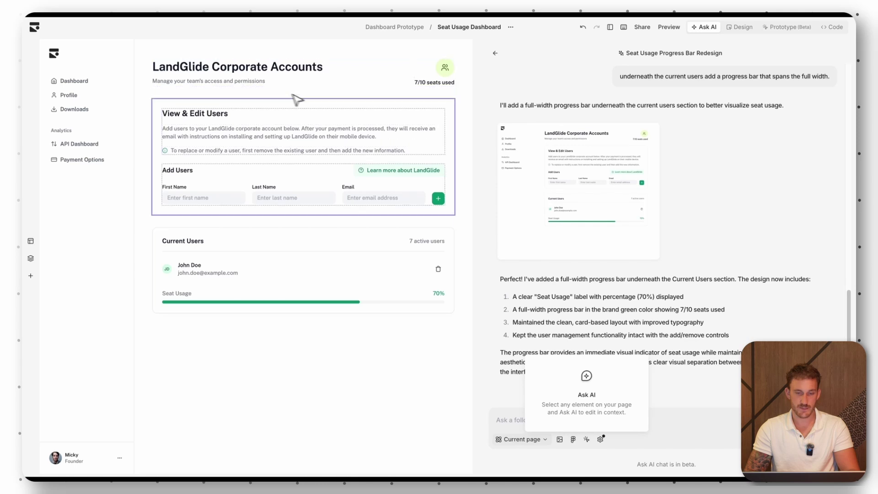
{"action": "left_click", "coordinate": [378, 234]}
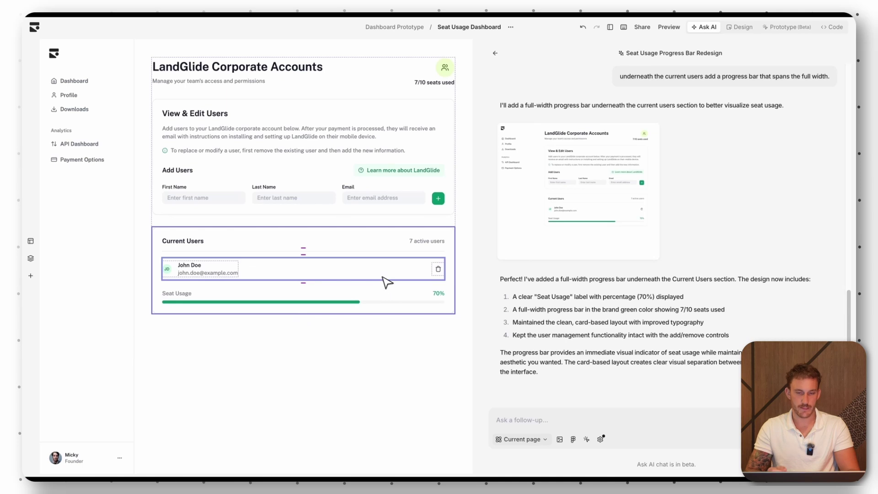
{"action": "left_click", "coordinate": [382, 364]}
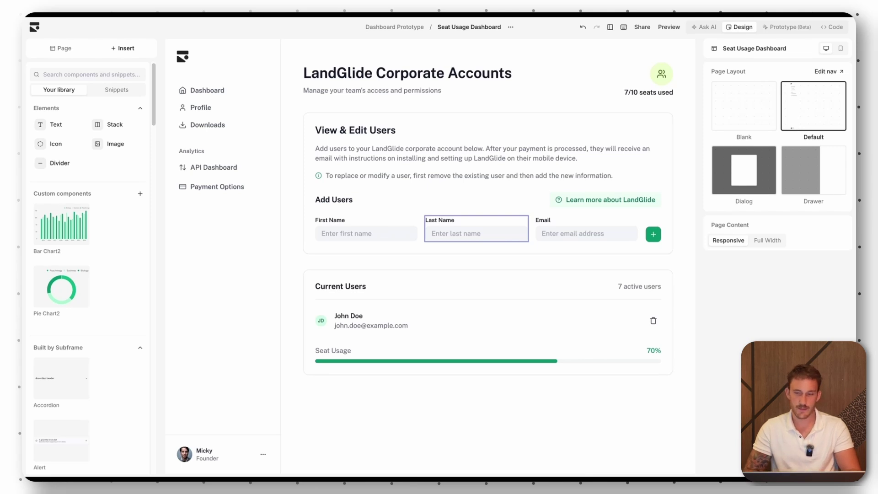
- Select the Last Name field, keep its filled variant, and toggle its visibility off and on
{"action": "left_click", "coordinate": [469, 234]}
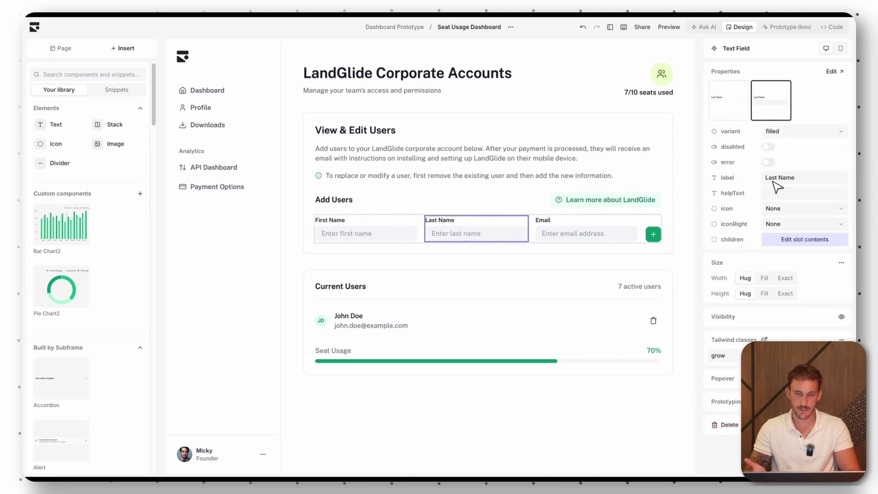
{"action": "left_click", "coordinate": [783, 132]}
{"action": "left_click", "coordinate": [785, 139]}
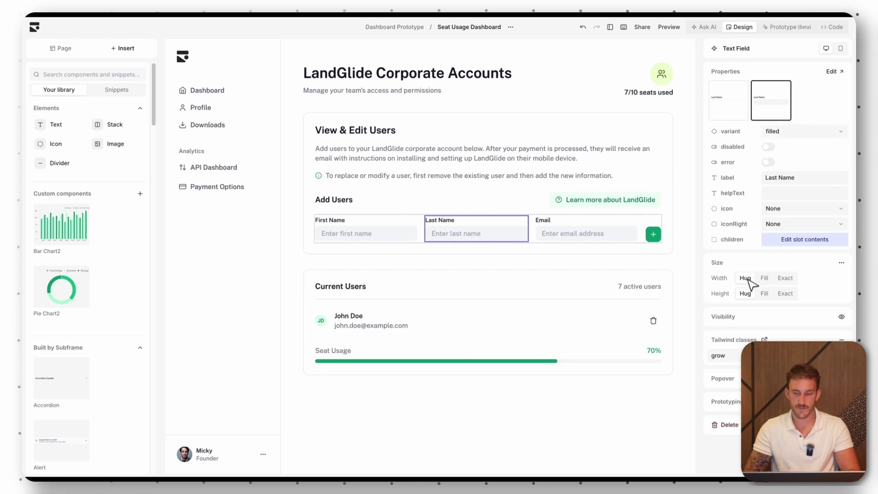
{"action": "left_click", "coordinate": [783, 320]}
{"action": "left_click", "coordinate": [786, 324]}
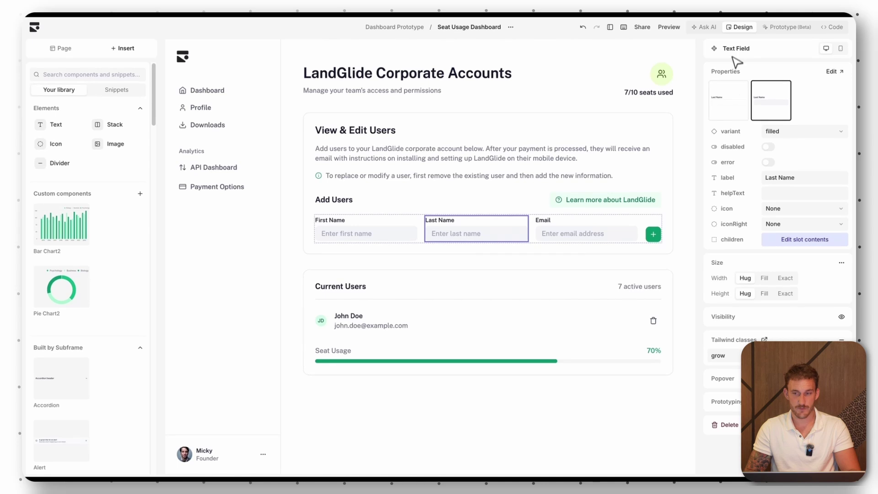
- Open the Text Field component and scroll across its variant canvas
{"action": "left_click", "coordinate": [831, 71]}
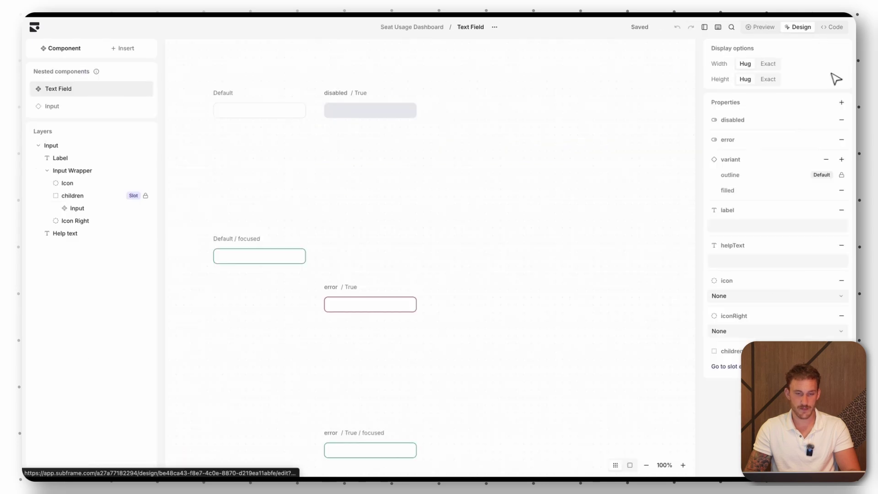
{"action": "scroll", "coordinate": [411, 245], "scroll_direction": "up", "scroll_amount": 4}
{"action": "scroll", "coordinate": [412, 244], "scroll_direction": "left", "scroll_amount": 2}
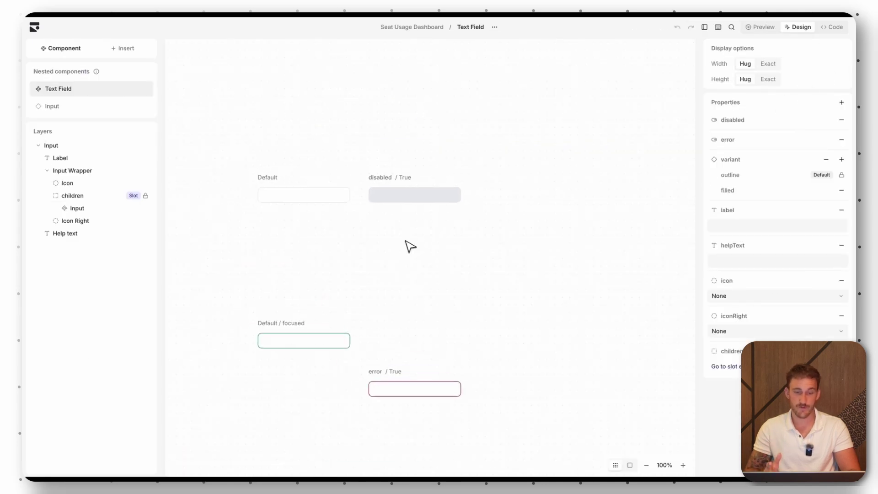
{"action": "scroll", "coordinate": [331, 196], "scroll_direction": "down", "scroll_amount": 2}
{"action": "scroll", "coordinate": [332, 195], "scroll_direction": "right", "scroll_amount": 1}
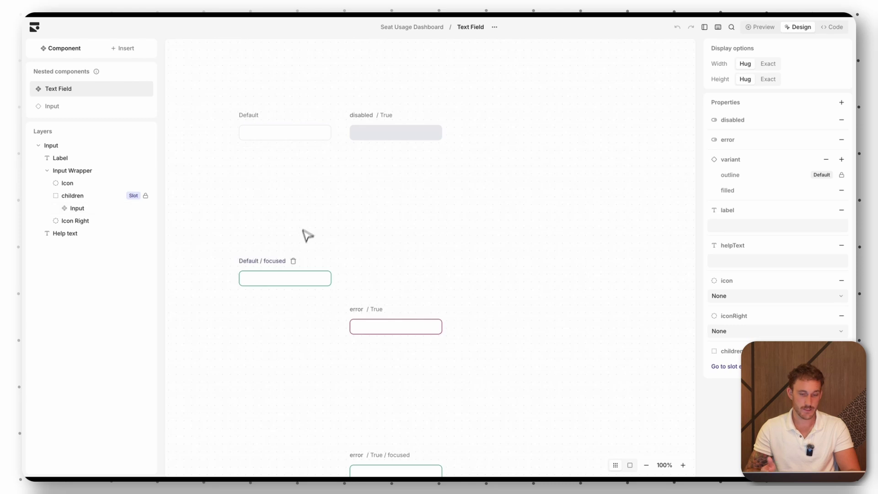
{"action": "scroll", "coordinate": [302, 256], "scroll_direction": "down", "scroll_amount": 1}
{"action": "scroll", "coordinate": [302, 256], "scroll_direction": "right", "scroll_amount": 1}
{"action": "scroll", "coordinate": [293, 272], "scroll_direction": "down", "scroll_amount": 8}
{"action": "scroll", "coordinate": [358, 294], "scroll_direction": "right", "scroll_amount": 1}
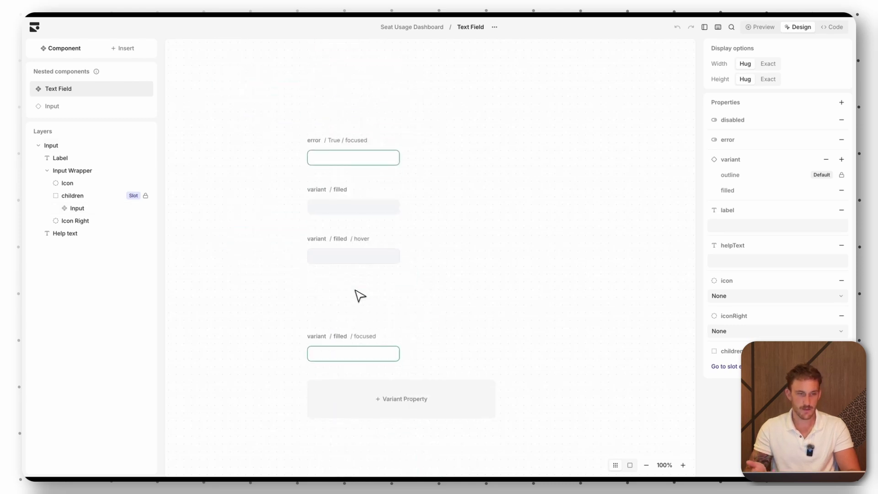
{"action": "scroll", "coordinate": [360, 295], "scroll_direction": "up", "scroll_amount": 4}
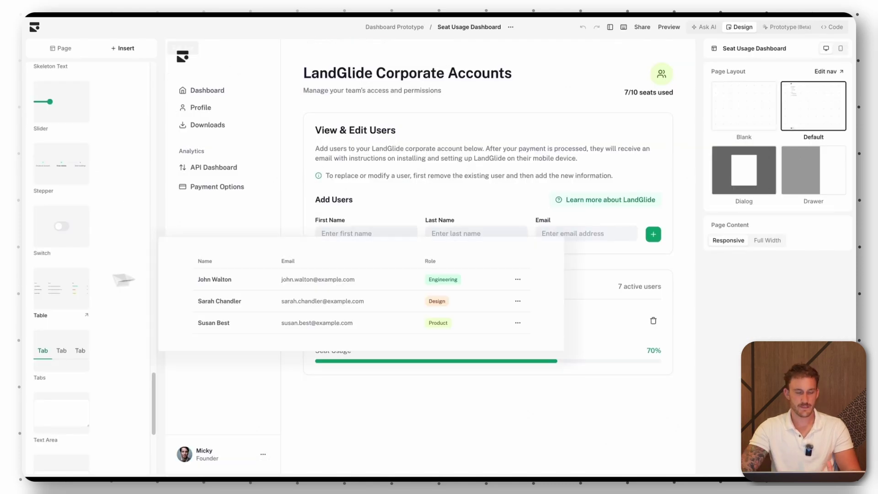
{"action": "mouse_move", "coordinate": [32, 290]}
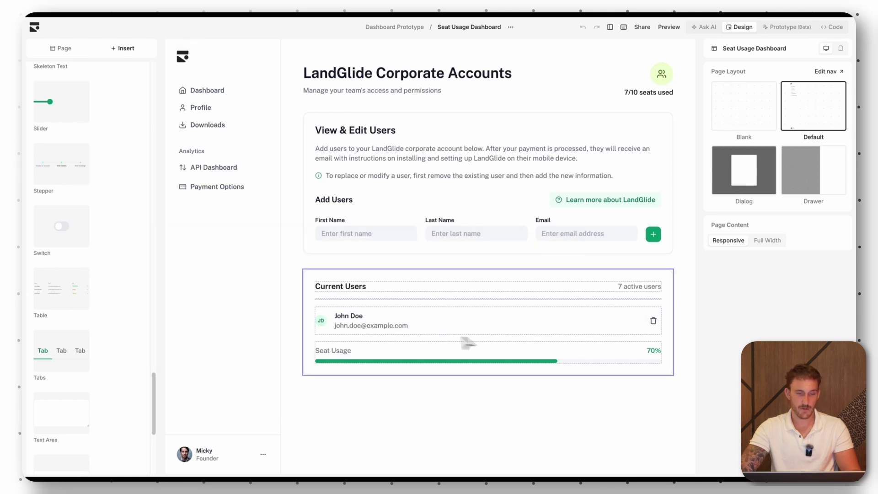
- Insert a Table into the Current Users card and delete the old placeholder user row
{"action": "left_click", "coordinate": [508, 330]}
{"action": "left_click_drag", "start_coordinate": [53, 299], "coordinate": [509, 309]}
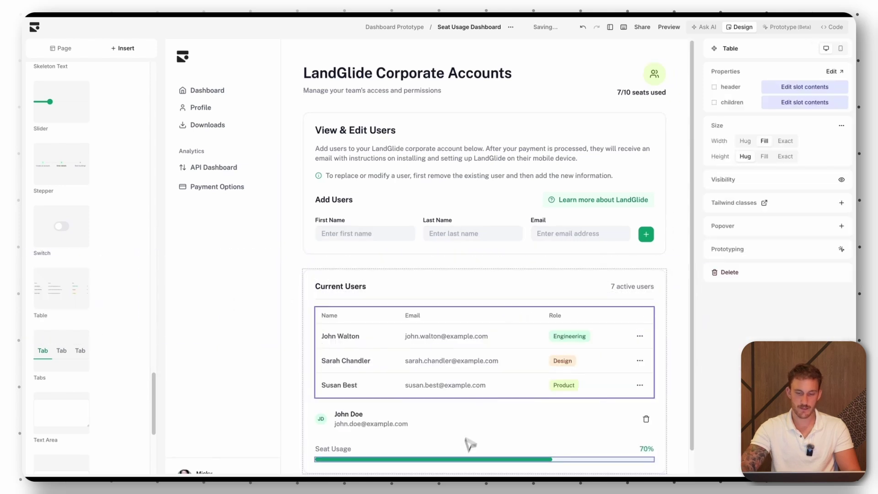
{"action": "left_click", "coordinate": [471, 416]}
{"action": "key", "text": "Delete"}
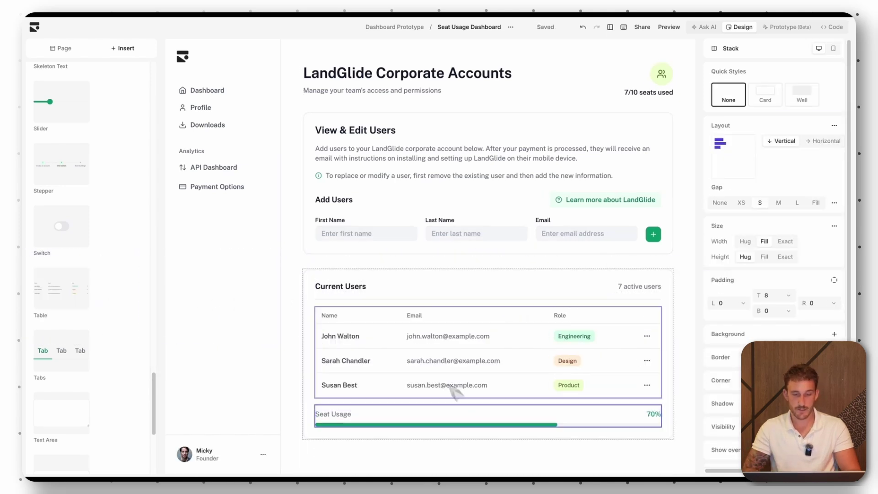
- Select the Seat Usage bar section and the Current Users card to review the layout
{"action": "left_click", "coordinate": [263, 297]}
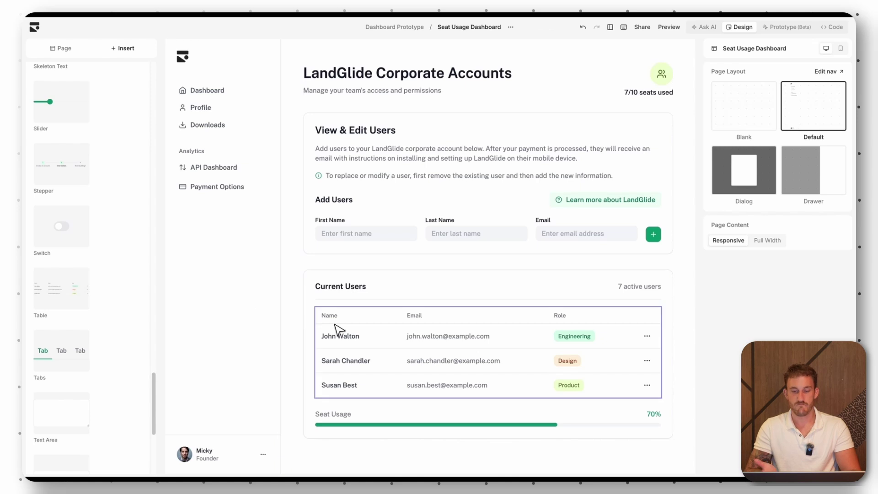
{"action": "left_click", "coordinate": [374, 309]}
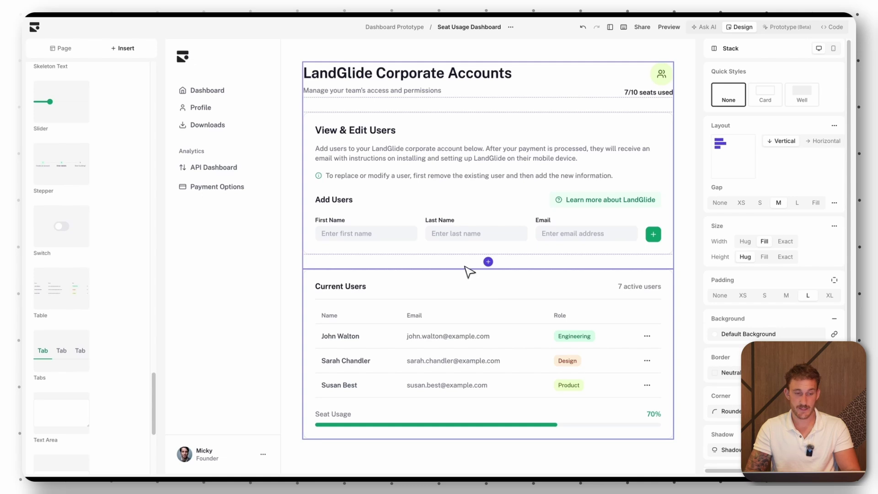
{"action": "mouse_move", "coordinate": [60, 237]}
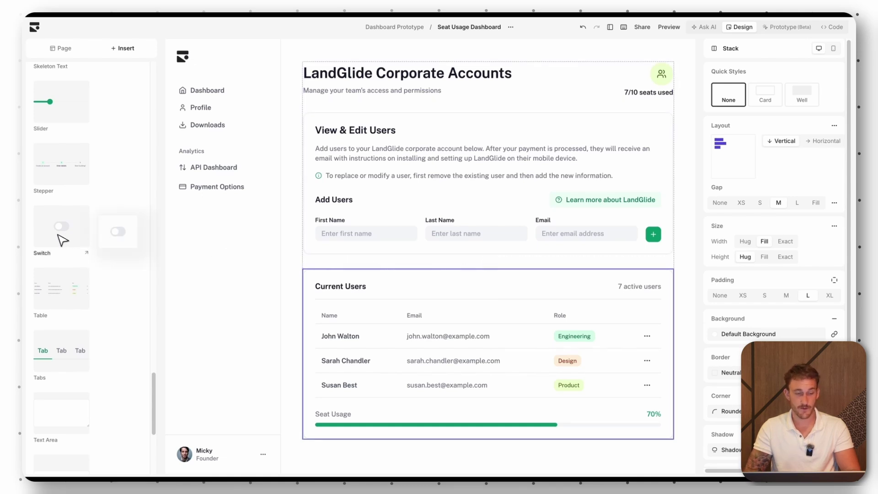
{"action": "scroll", "coordinate": [65, 255], "scroll_direction": "down", "scroll_amount": 5}
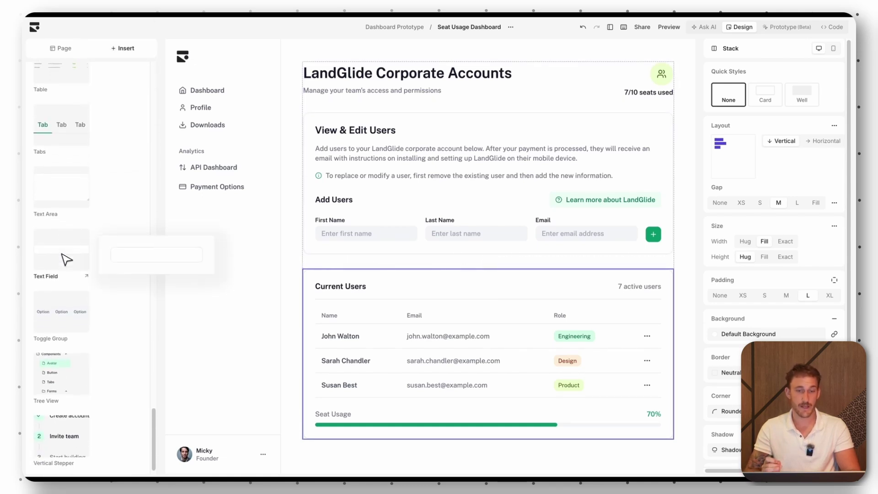